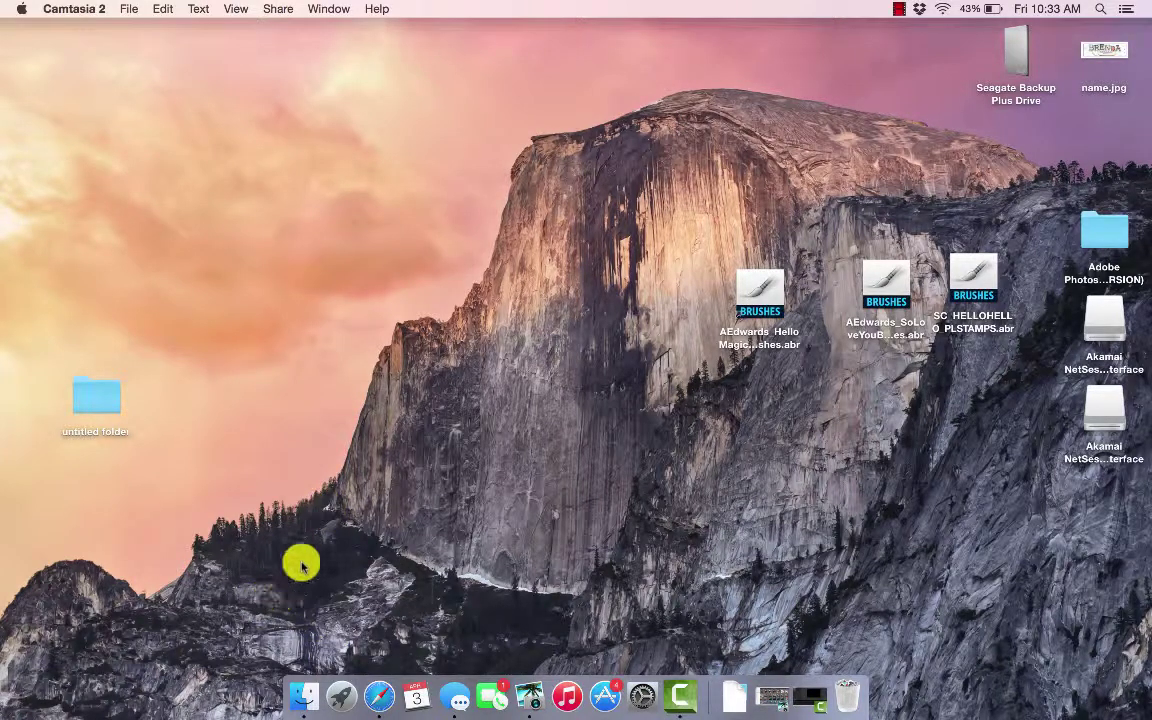
# Step: In Finder, go from Applications into Adobe Photoshop Elements 13 > Support Files > Presets
pyautogui.click(302, 697)
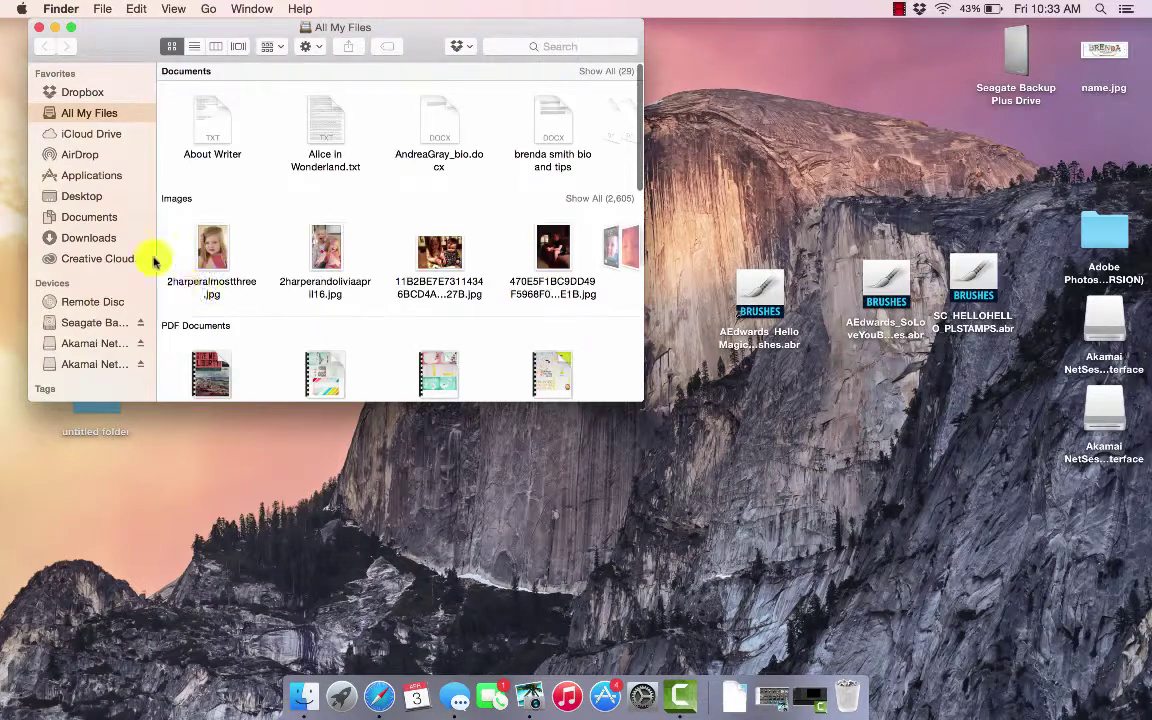
pyautogui.click(90, 175)
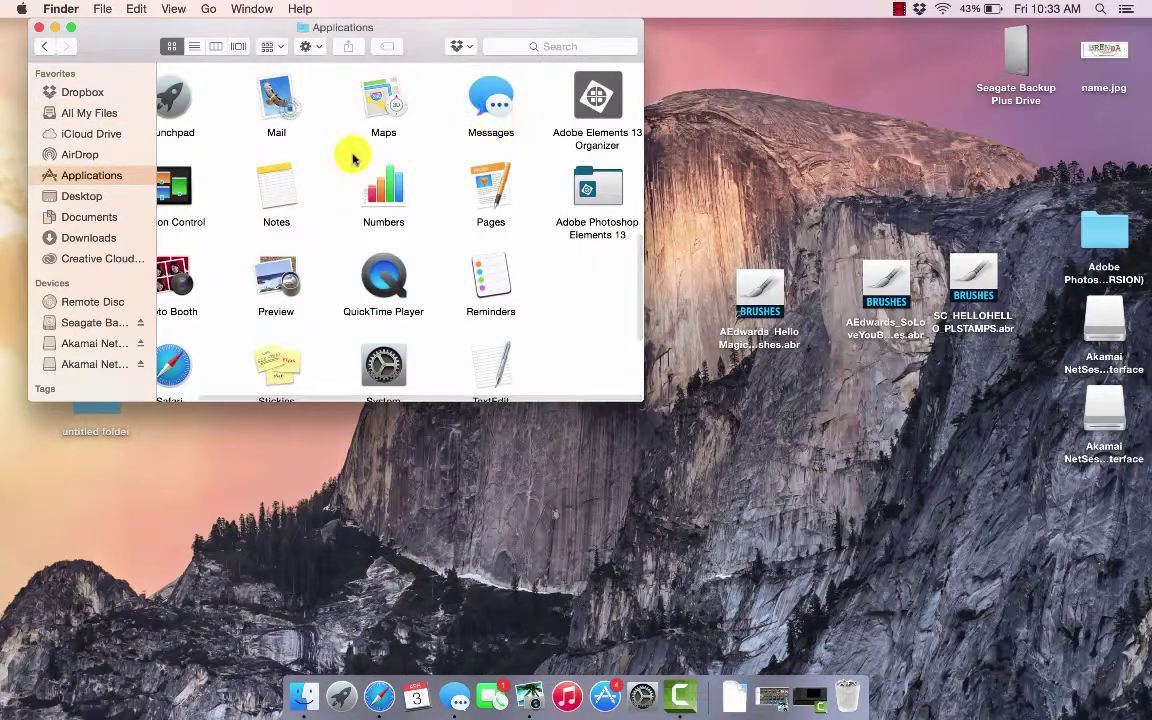
pyautogui.scroll(1, 352, 157)
pyautogui.scroll(5, 350, 156)
pyautogui.hscroll(2, 352, 159)
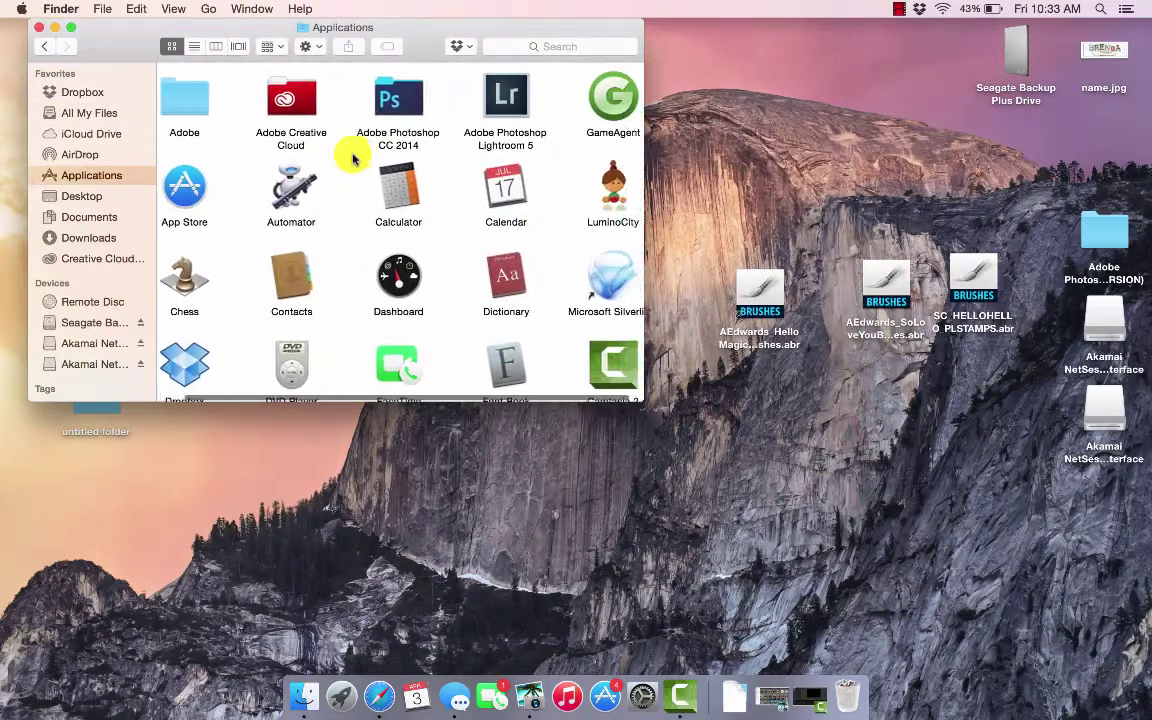
pyautogui.scroll(-3, 380, 162)
pyautogui.scroll(-5, 405, 165)
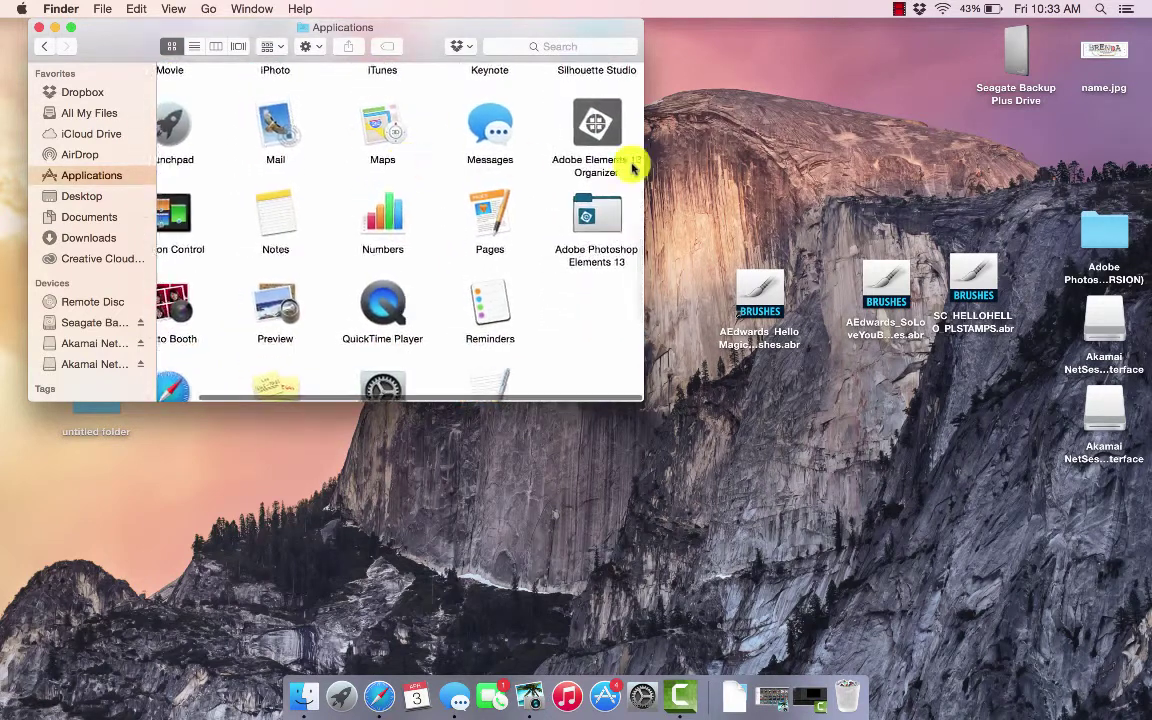
pyautogui.doubleClick(600, 220)
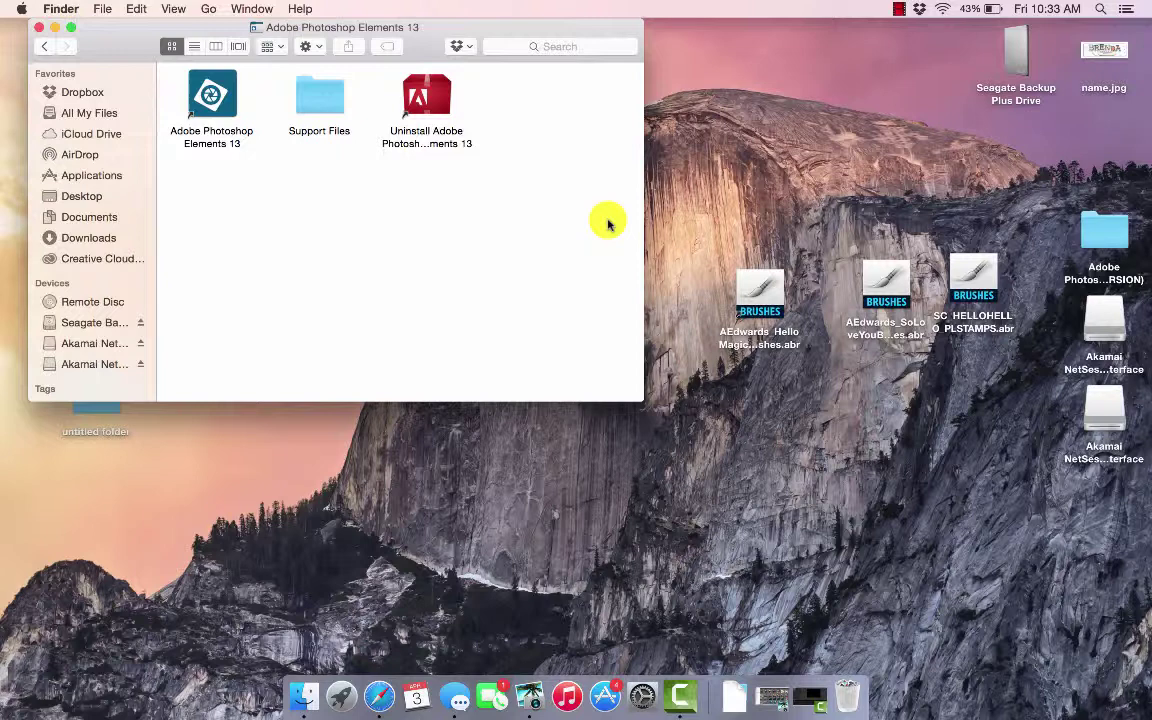
pyautogui.doubleClick(319, 107)
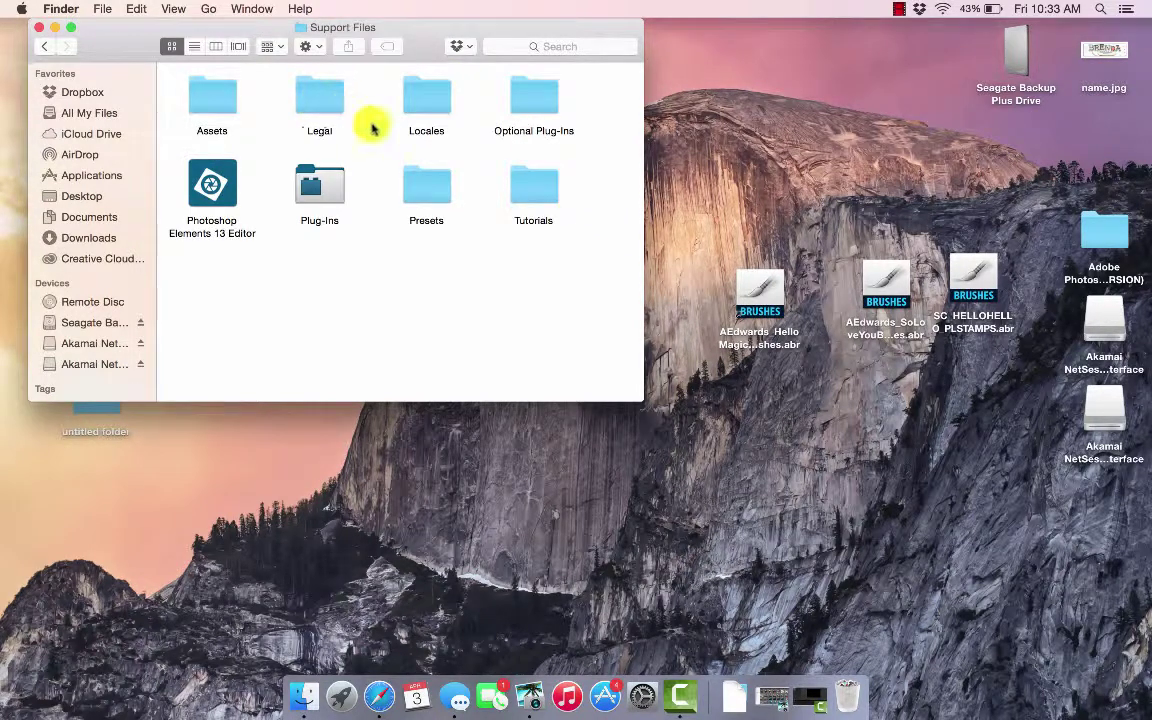
pyautogui.doubleClick(428, 180)
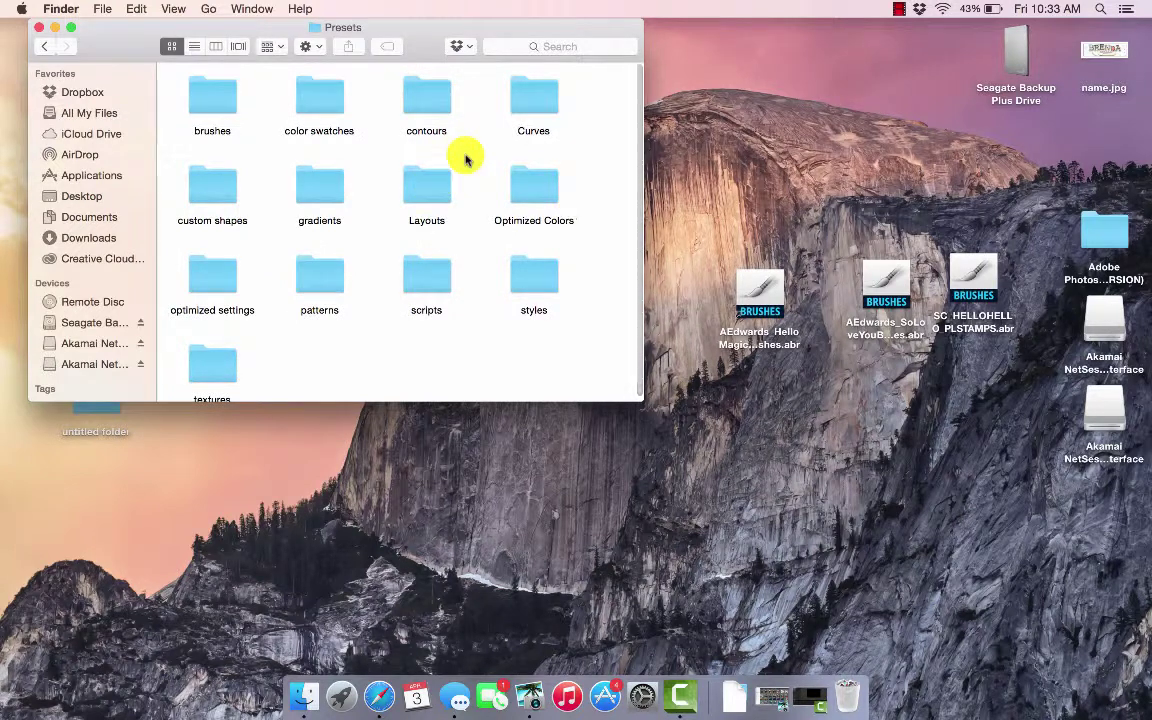
# Step: Open the Presets brushes folder and select the first downloaded brush file on the desktop
pyautogui.scroll(-1, 465, 160)
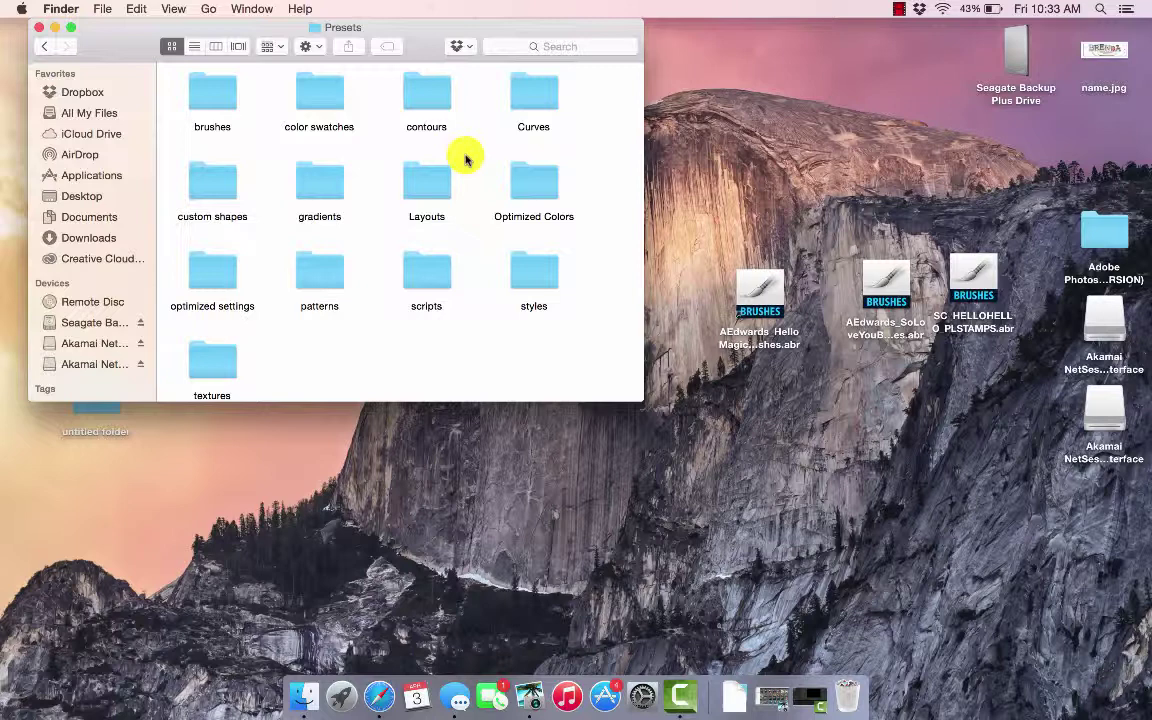
pyautogui.scroll(-1, 465, 160)
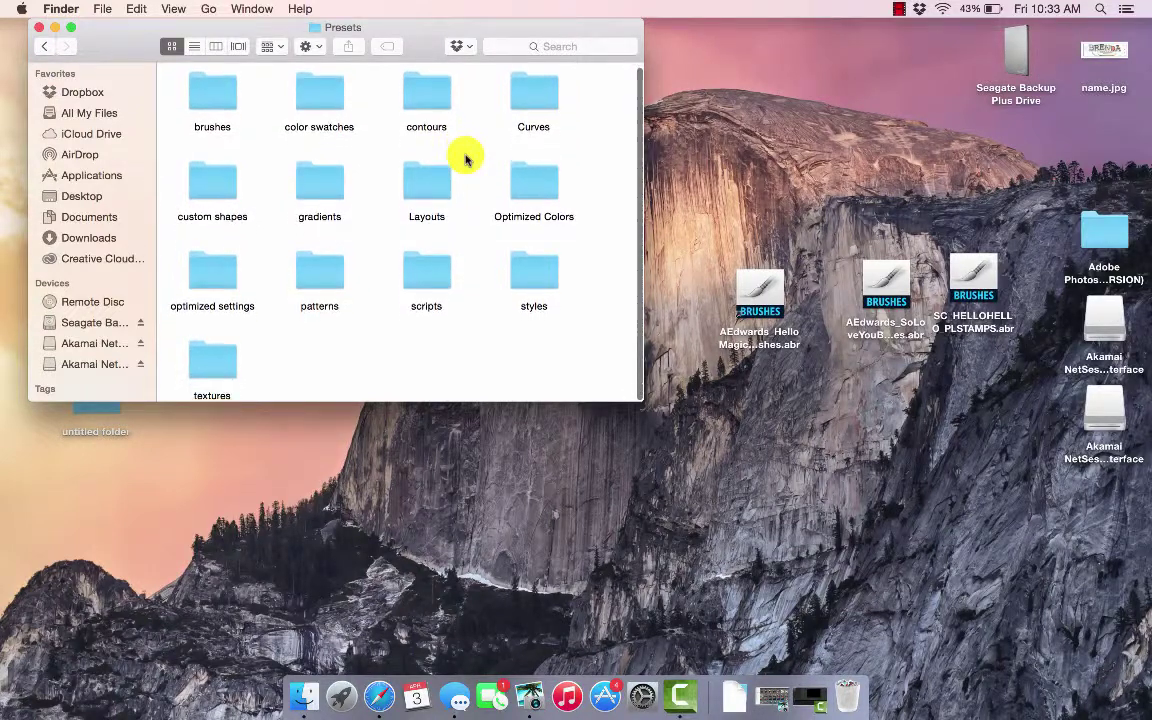
pyautogui.scroll(1, 464, 159)
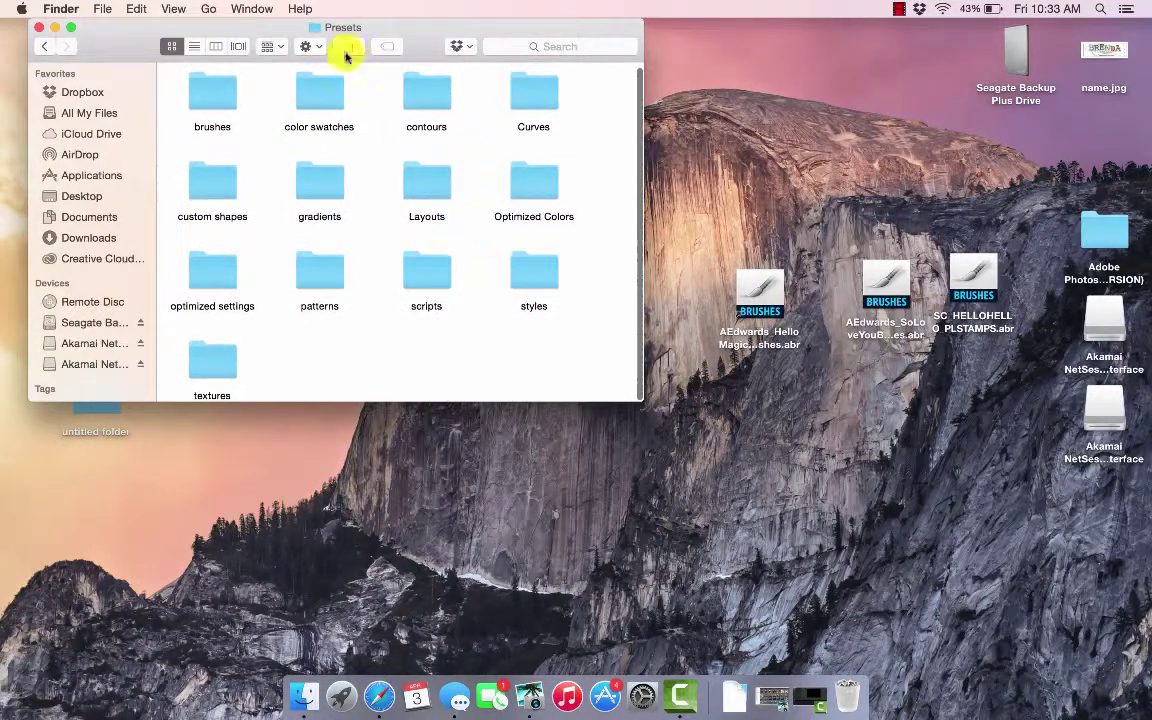
pyautogui.doubleClick(211, 98)
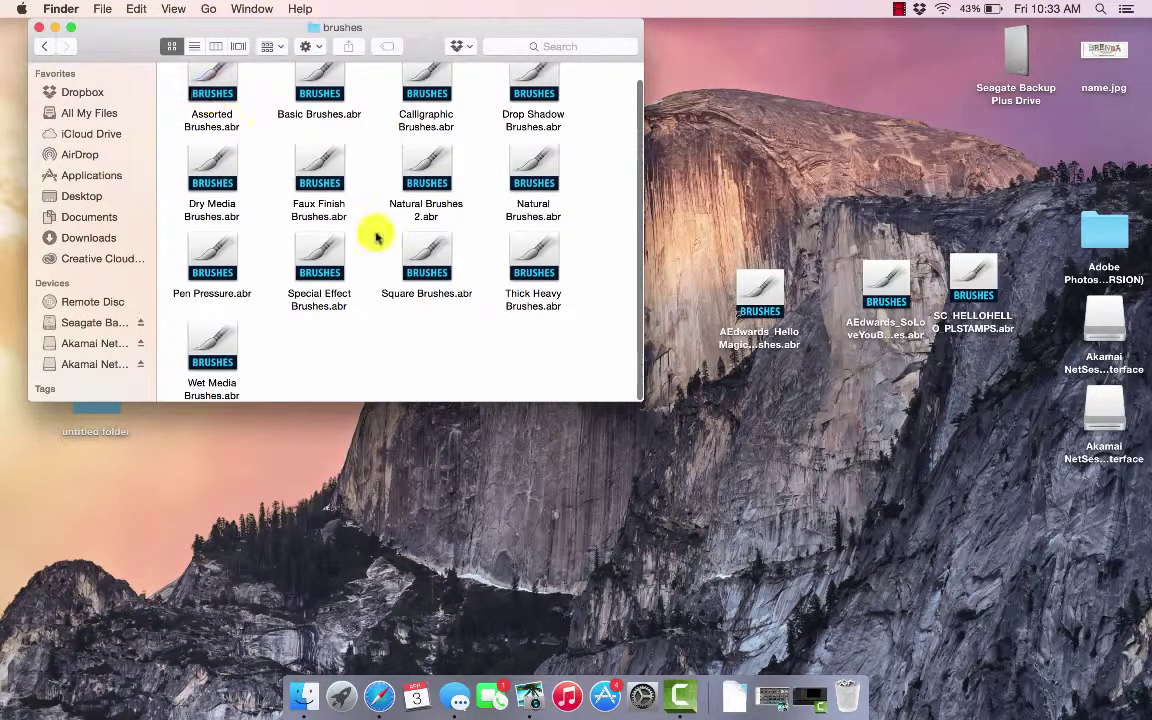
pyautogui.scroll(2, 375, 228)
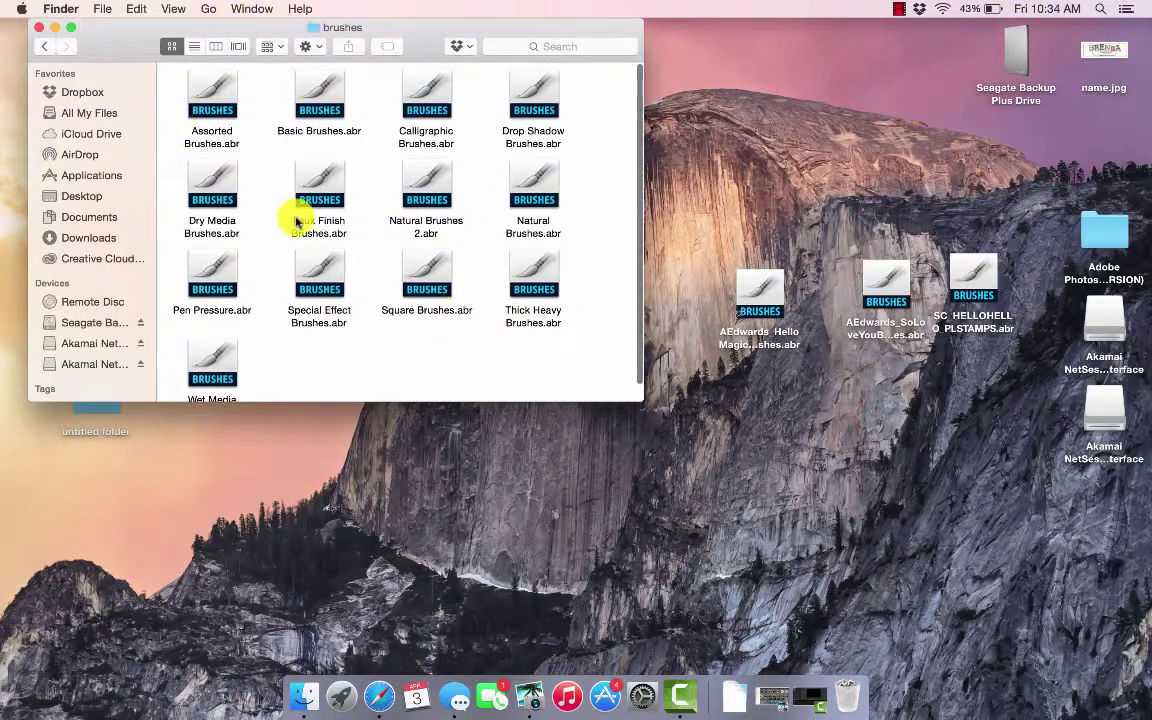
pyautogui.scroll(-1, 378, 217)
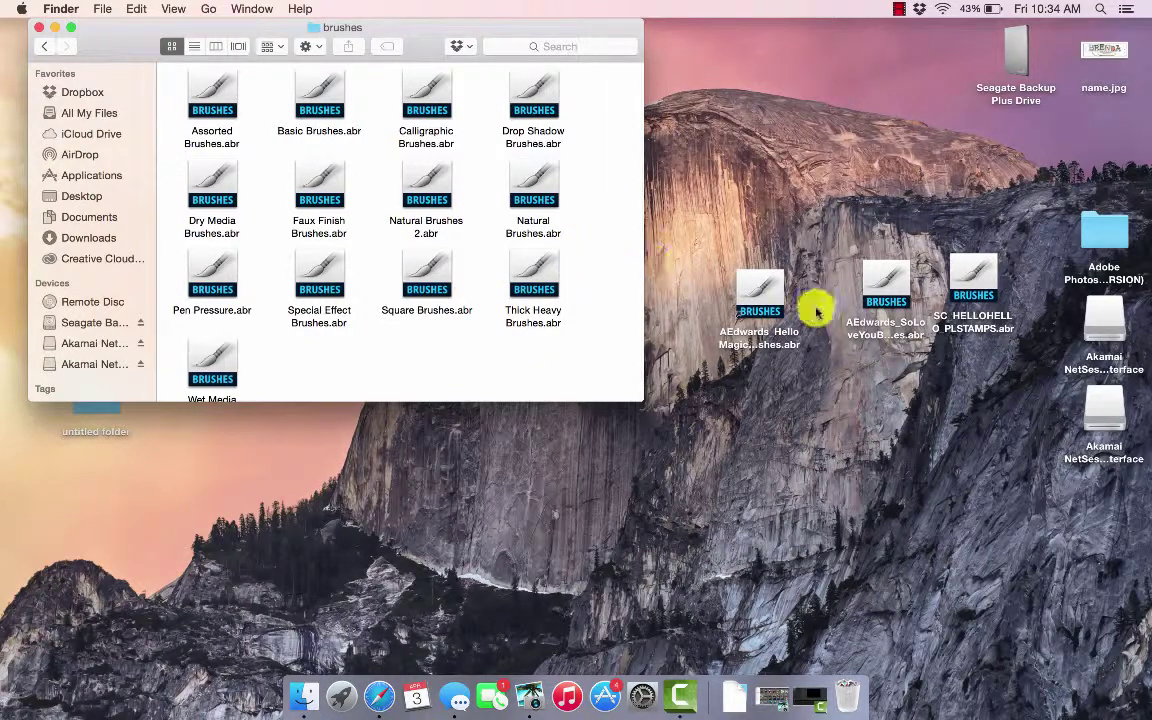
pyautogui.click(768, 312)
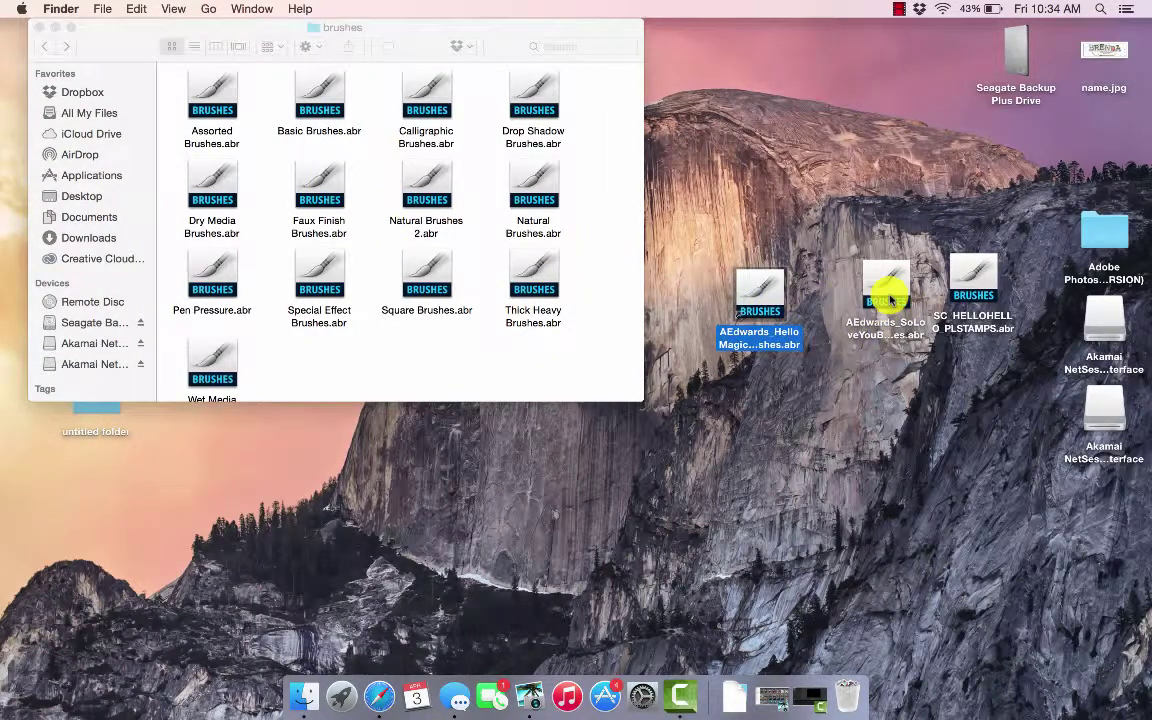
# Step: Open the two selected brush files, skip optional plug-ins, then quit the Photoshop CC that launched
pyautogui.keyDown('shift'); pyautogui.click(887, 292); pyautogui.keyUp('shift')
pyautogui.keyDown('shift'); pyautogui.doubleClick(887, 292); pyautogui.keyUp('shift')
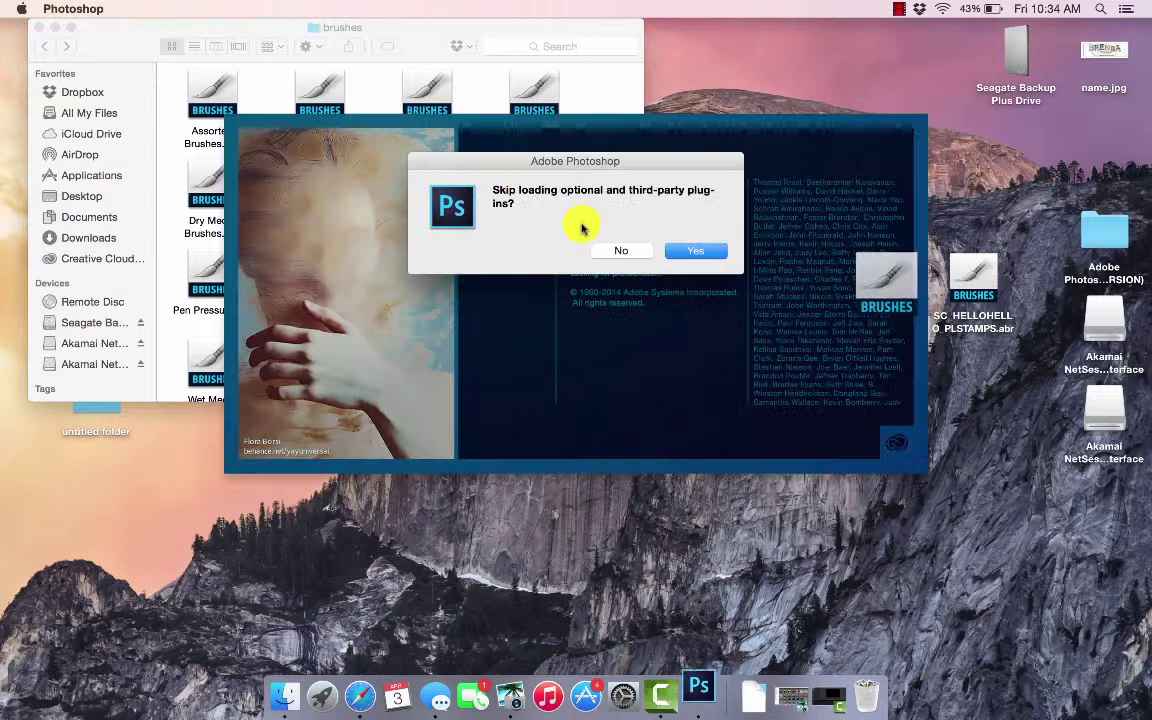
pyautogui.click(674, 249)
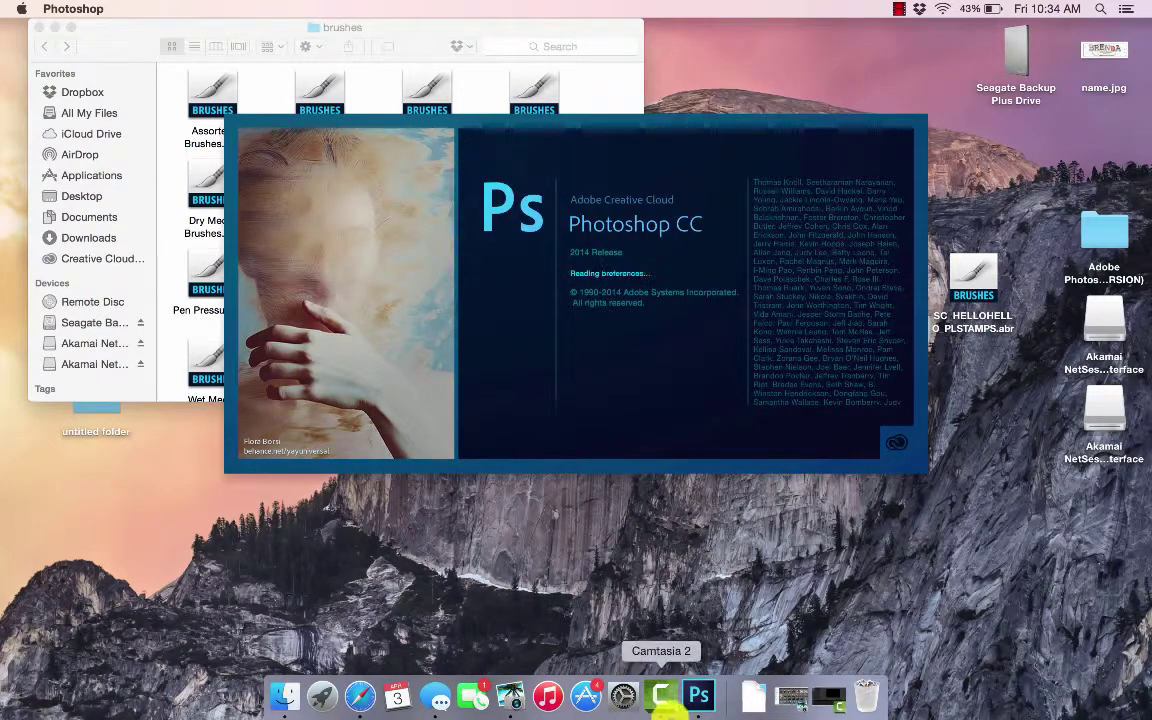
pyautogui.rightClick(697, 694)
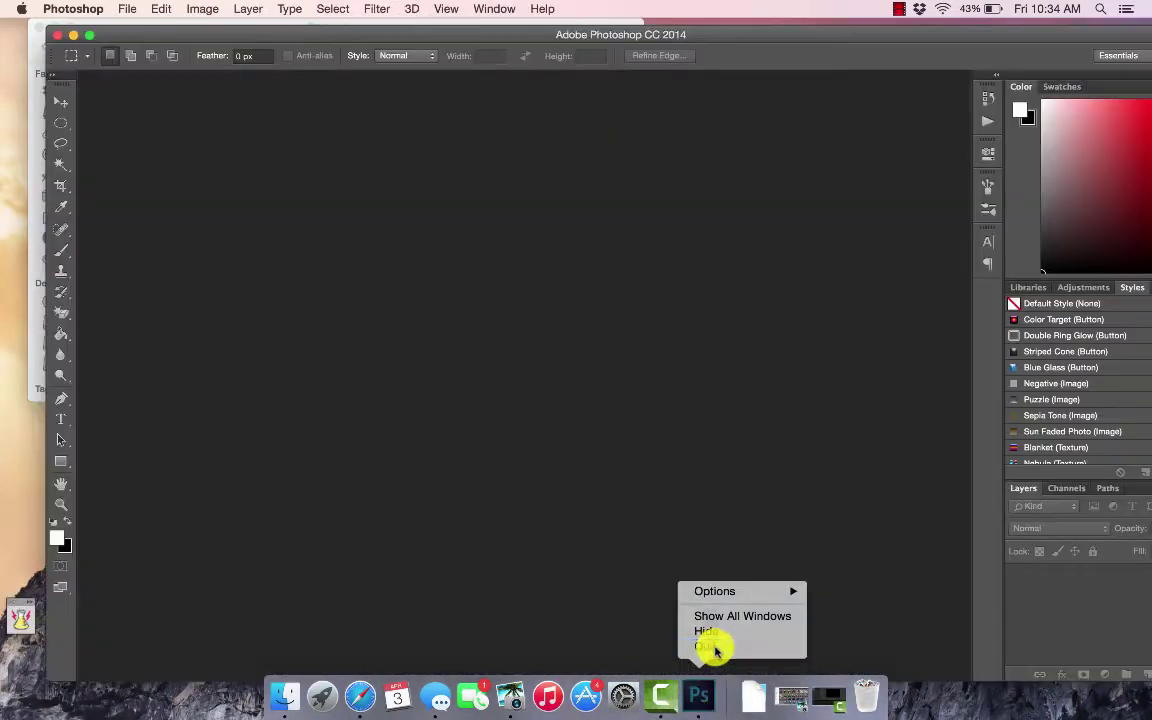
pyautogui.click(714, 647)
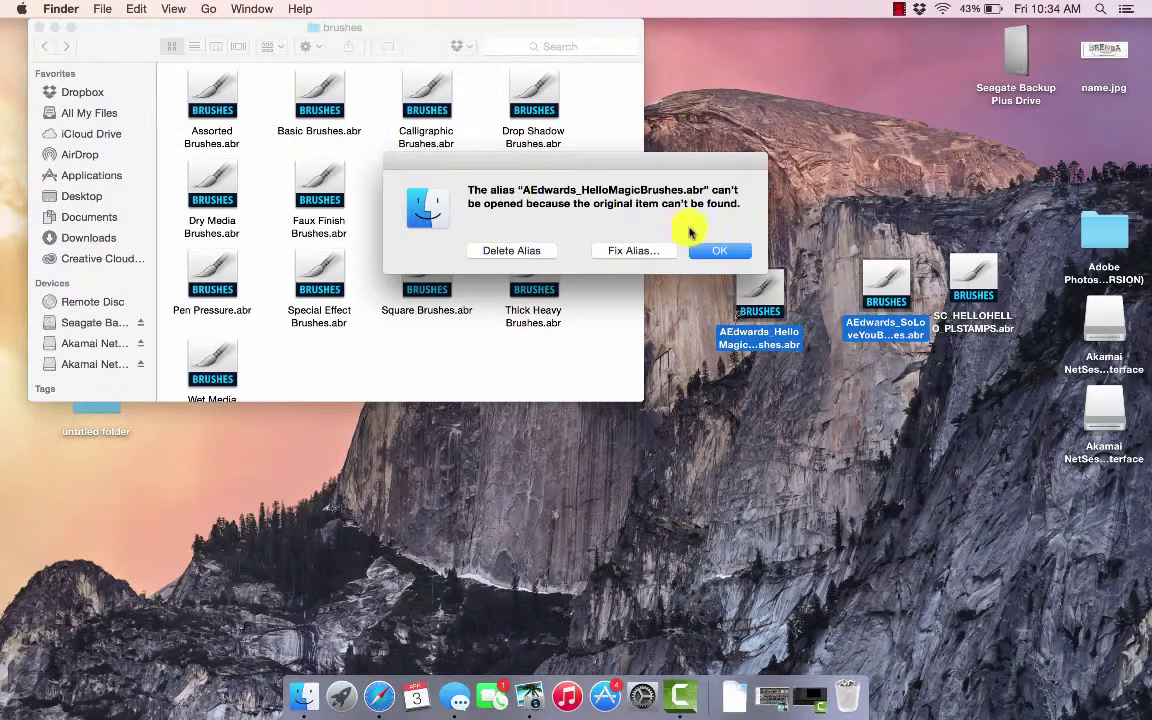
# Step: Dismiss the alias alert, move all three .abr files into the brushes folder, and close it
pyautogui.click(707, 249)
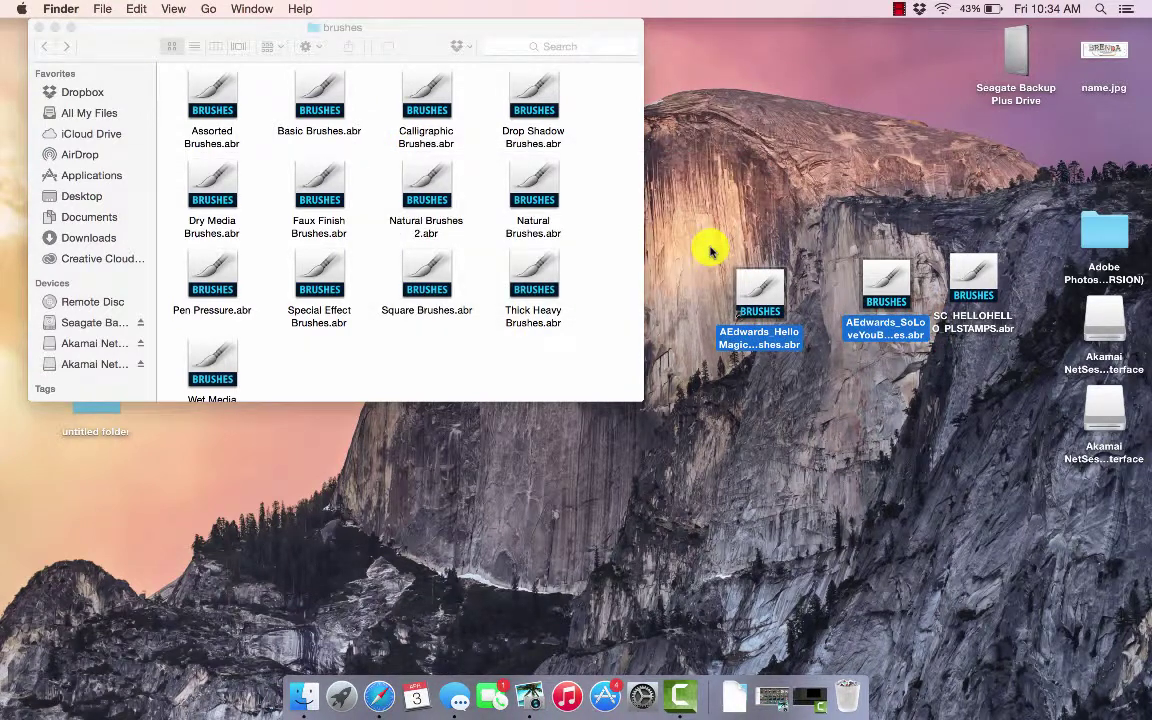
pyautogui.keyDown('super'); pyautogui.click(983, 297); pyautogui.keyUp('super')
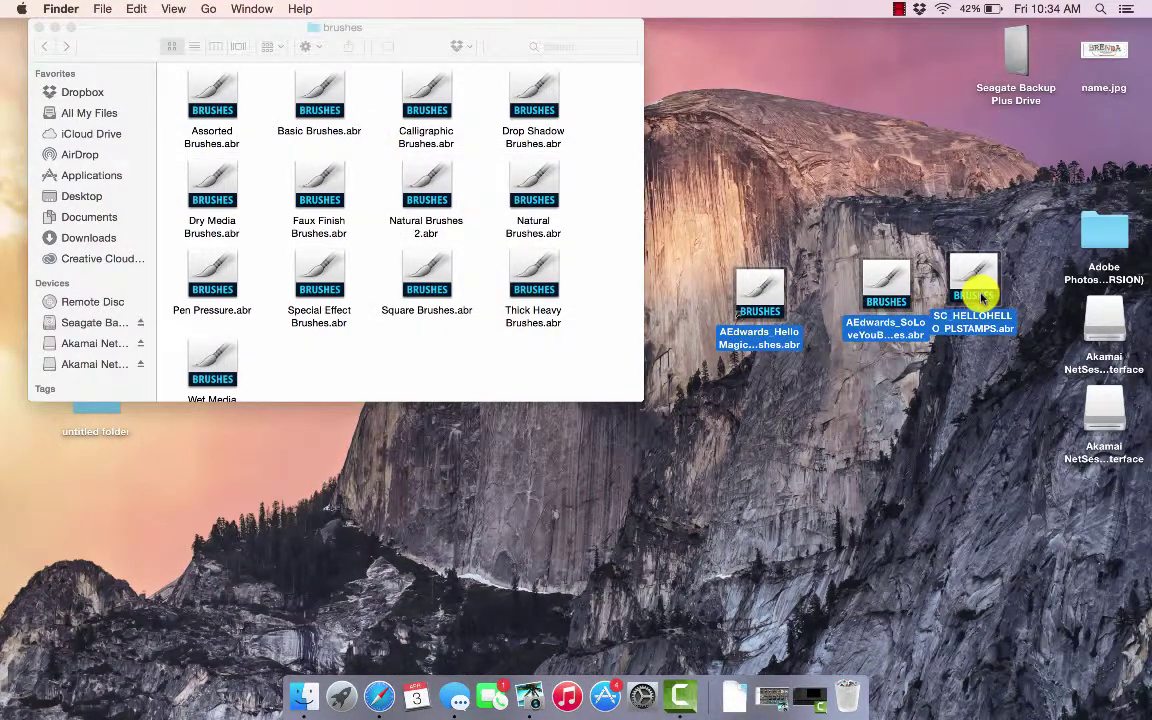
pyautogui.moveTo(983, 297)
pyautogui.mouseDown()
pyautogui.moveTo(766, 290)
pyautogui.moveTo(514, 327)
pyautogui.moveTo(510, 338)
pyautogui.mouseUp()
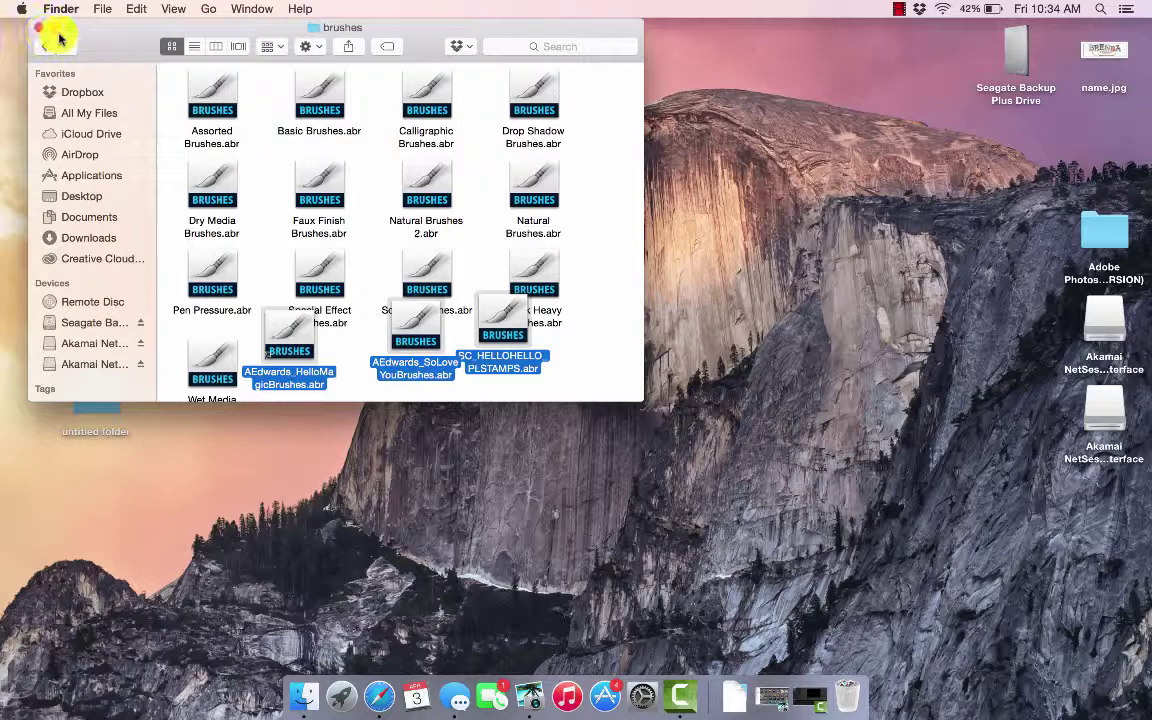
pyautogui.click(38, 28)
# Step: Launch the Photoshop Elements 13 Editor from Launchpad and close its trial window
pyautogui.click(342, 697)
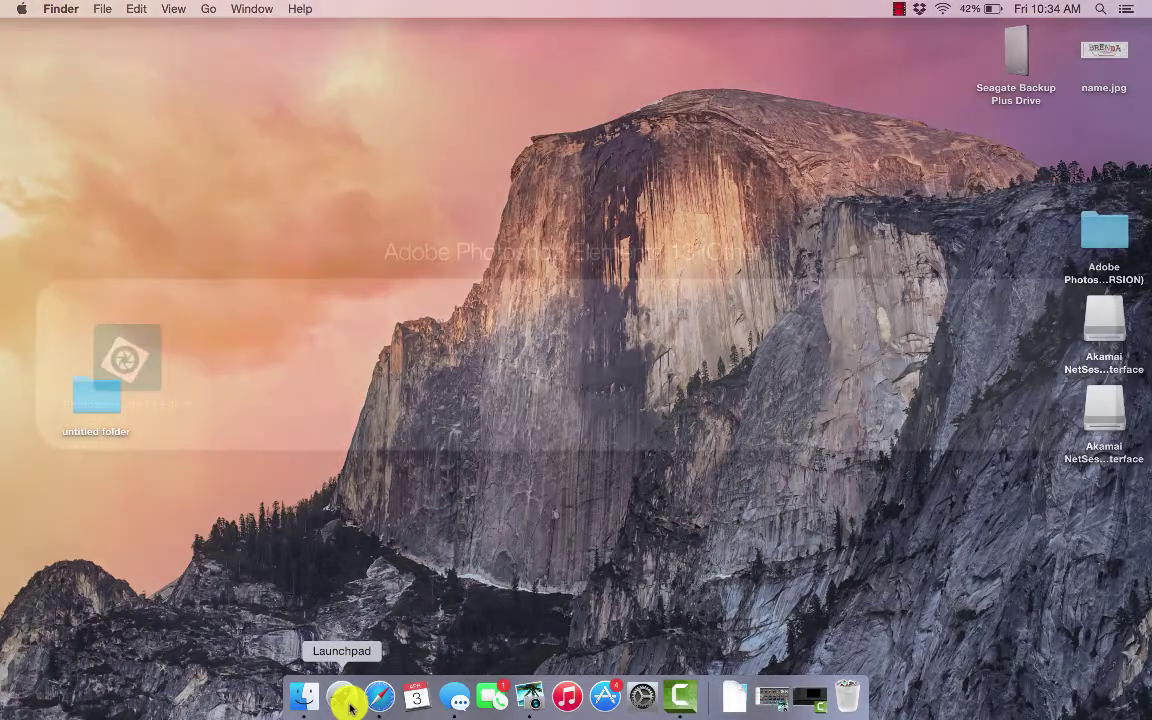
pyautogui.click(118, 362)
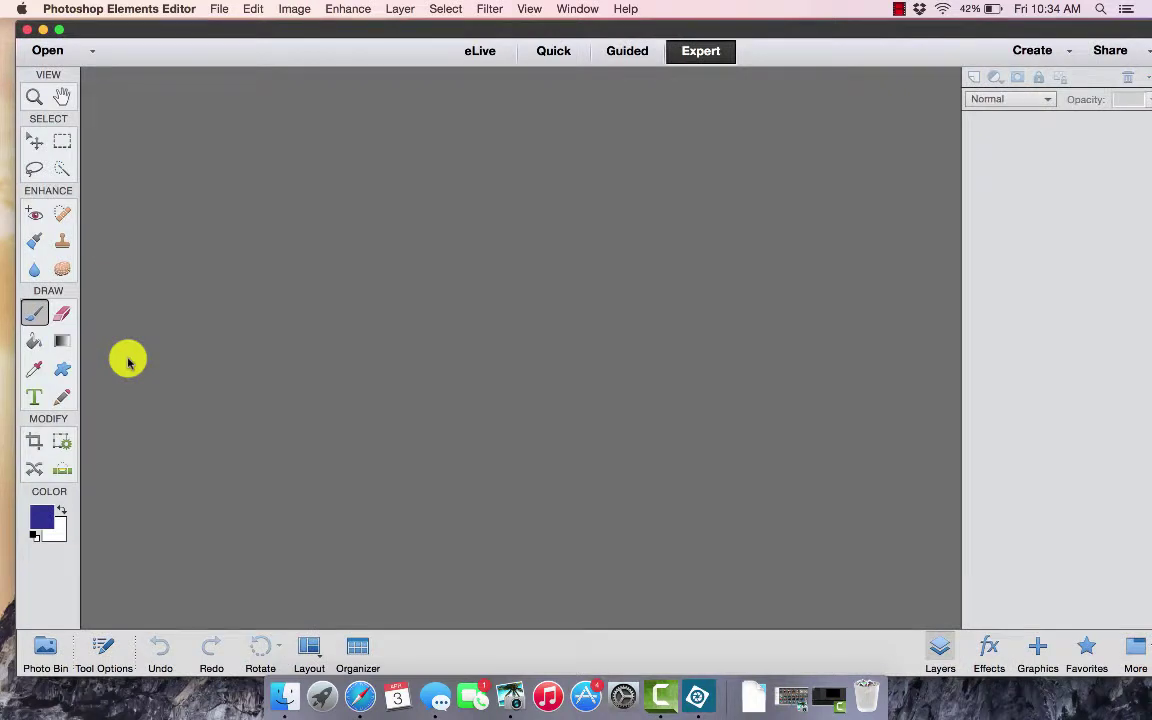
pyautogui.click(943, 9)
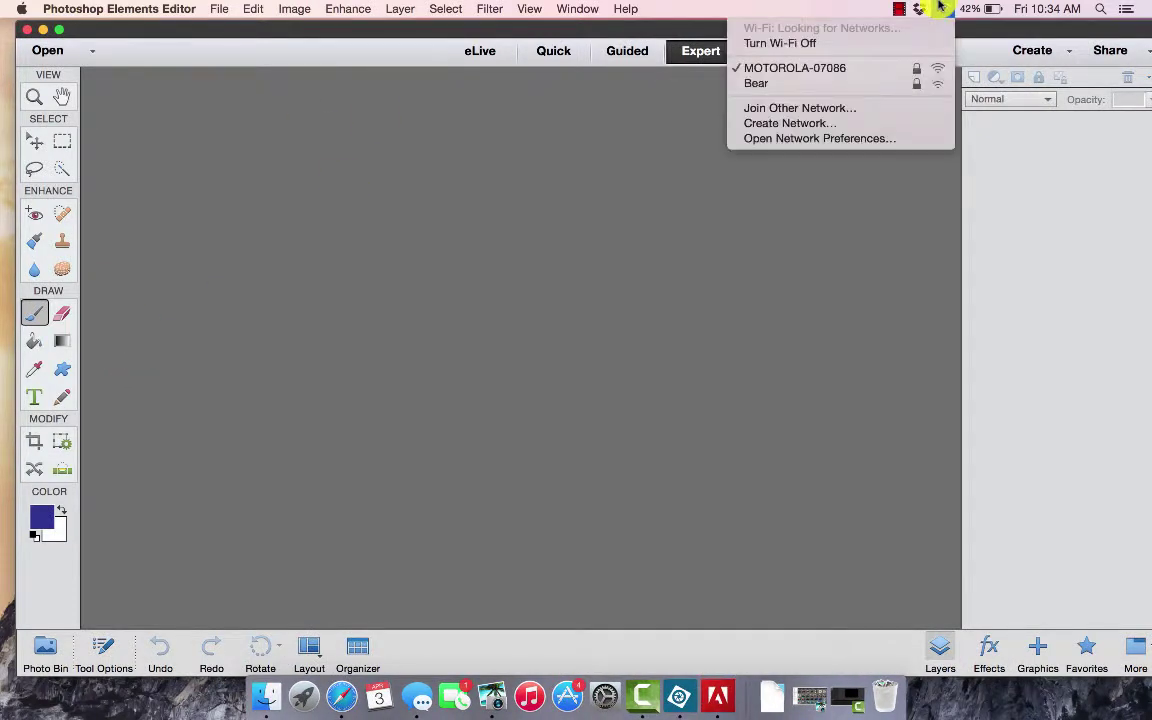
pyautogui.click(379, 327)
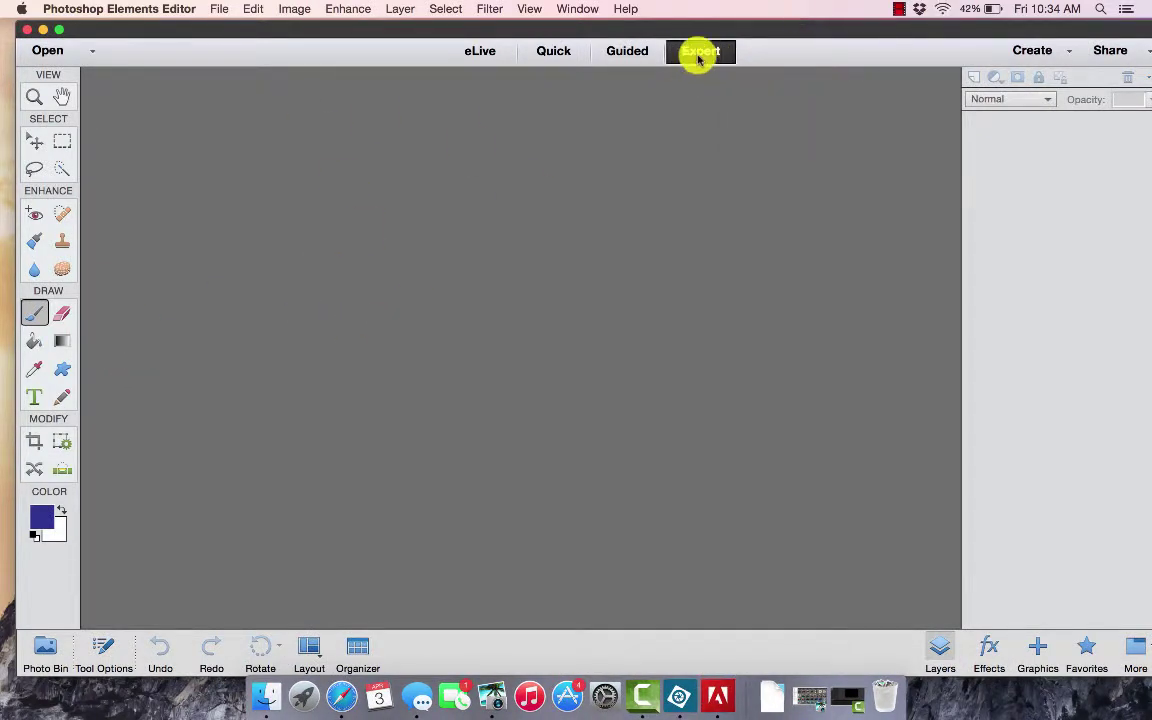
pyautogui.click(565, 9)
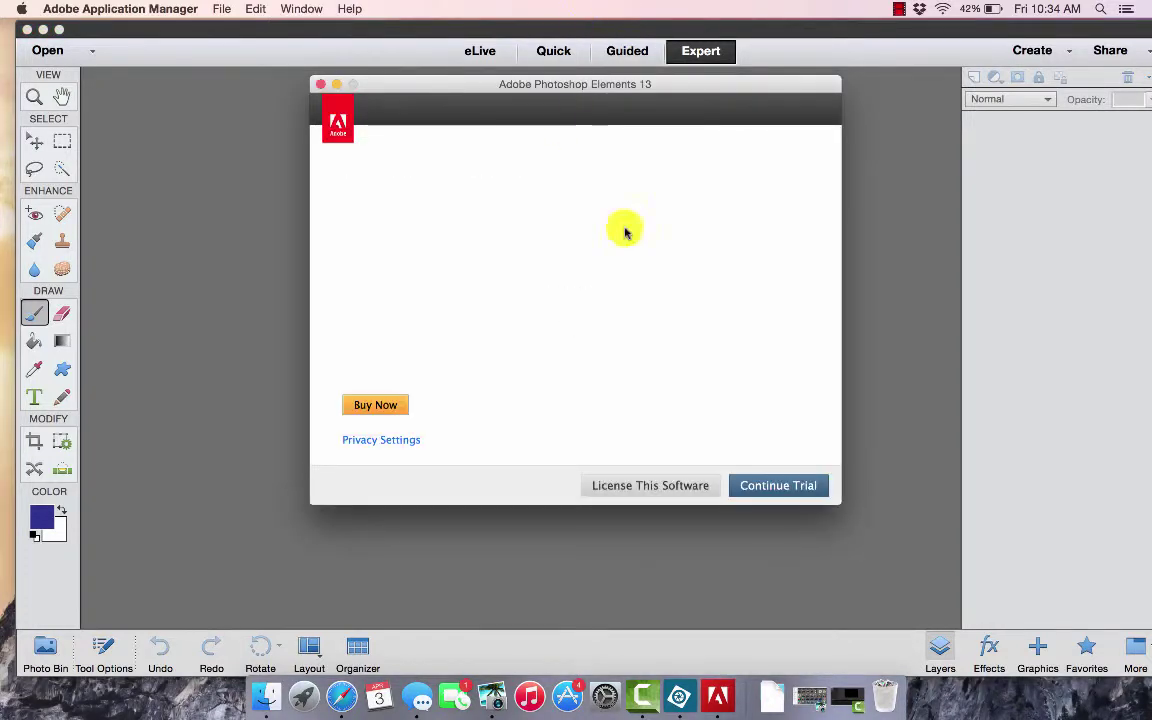
pyautogui.click(321, 84)
pyautogui.click(665, 351)
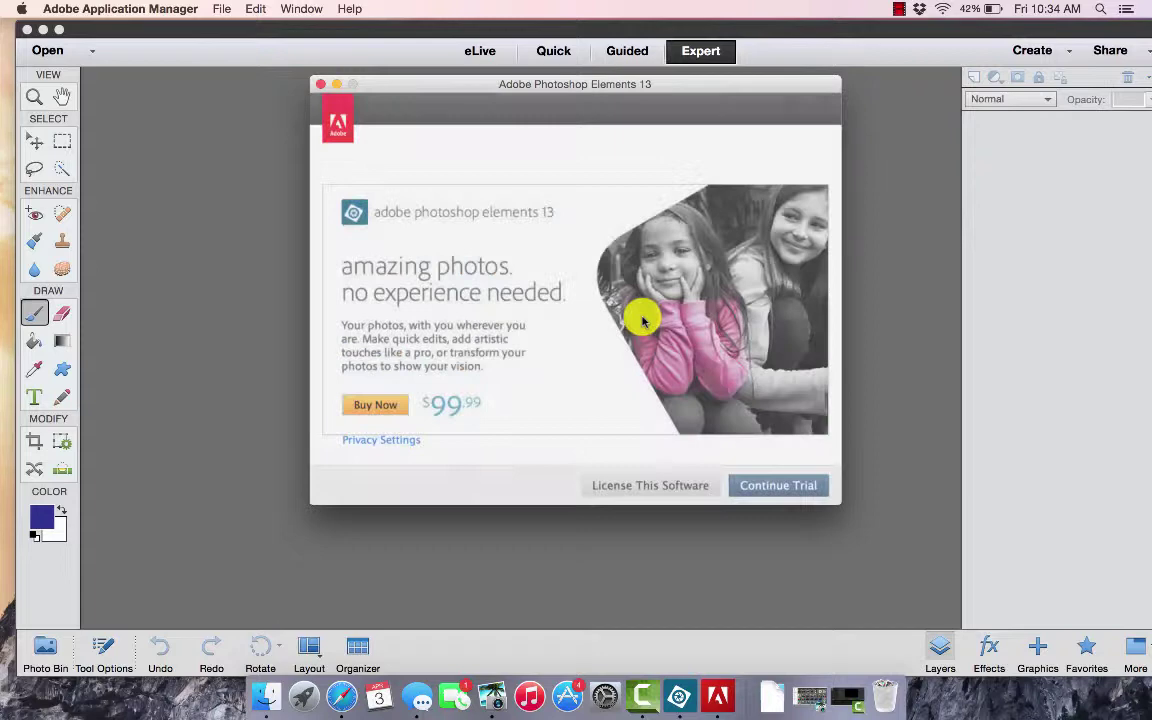
# Step: Bring the toddler photo IMG_2383.JPG from iPhoto into Elements
pyautogui.click(597, 8)
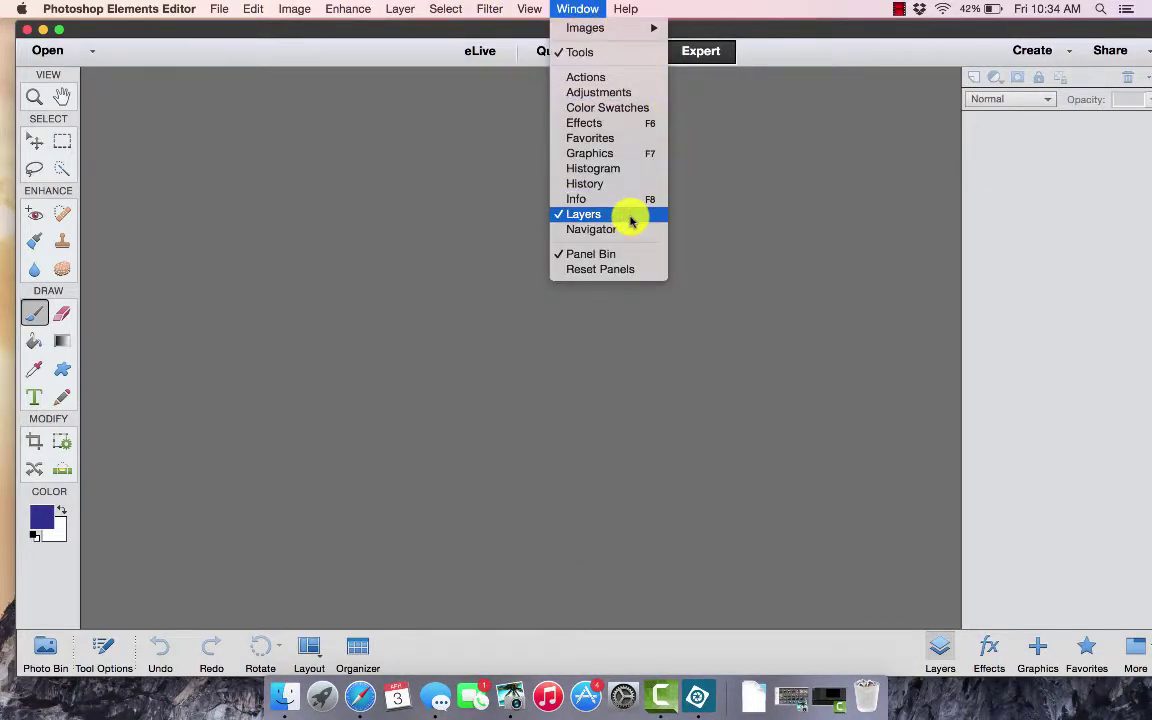
pyautogui.click(905, 129)
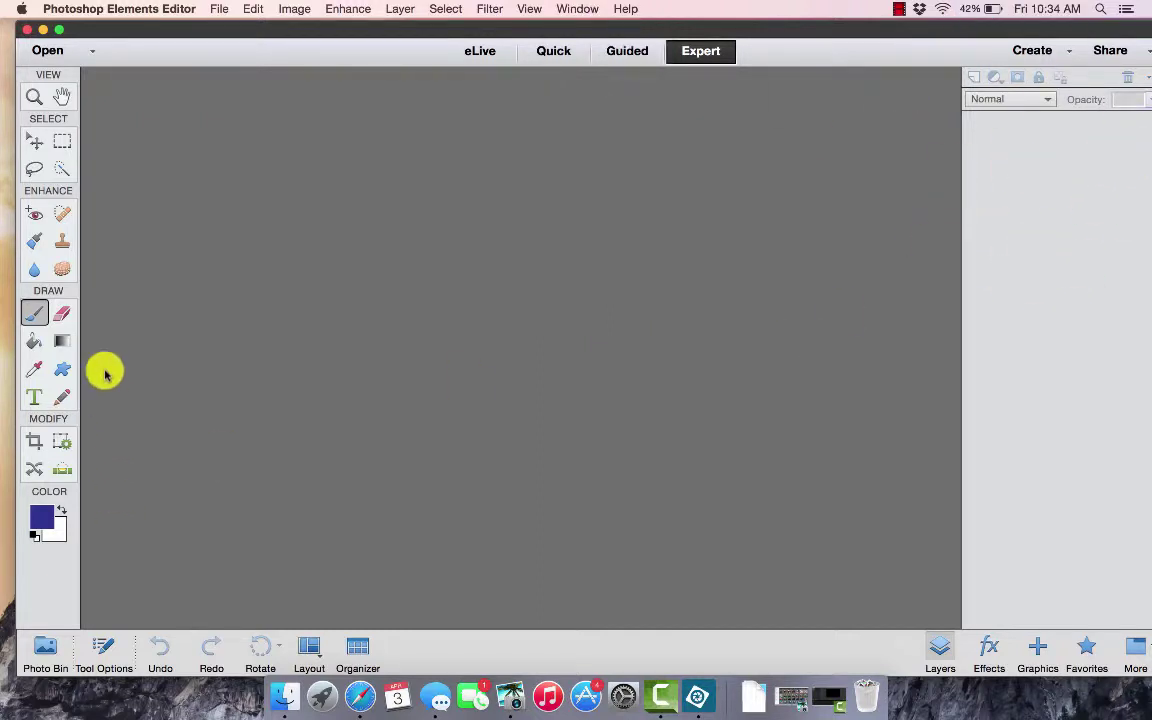
pyautogui.click(222, 8)
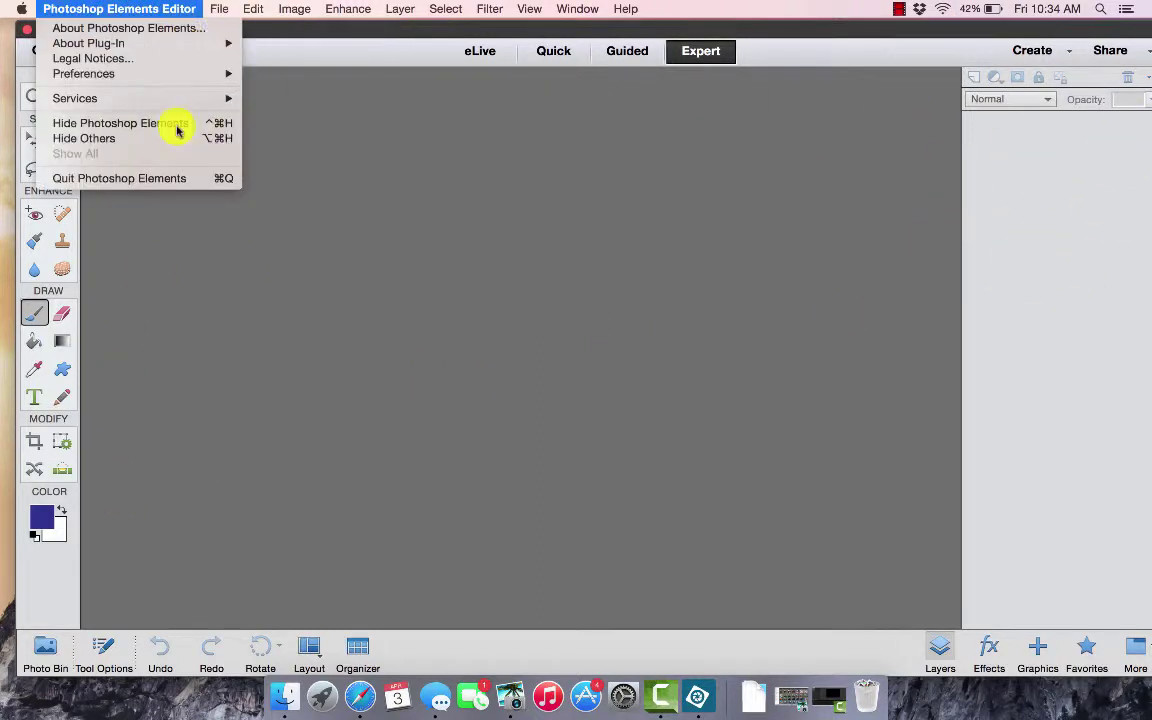
pyautogui.click(234, 303)
pyautogui.click(509, 697)
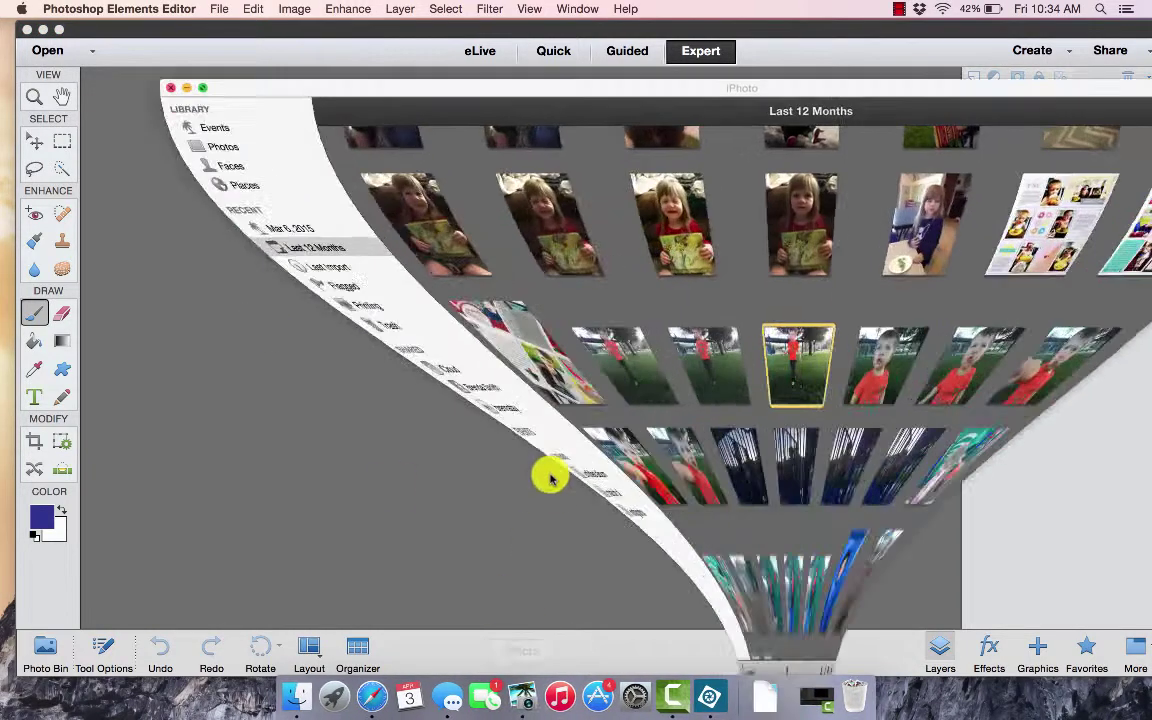
pyautogui.moveTo(826, 569); pyautogui.dragTo(540, 177)
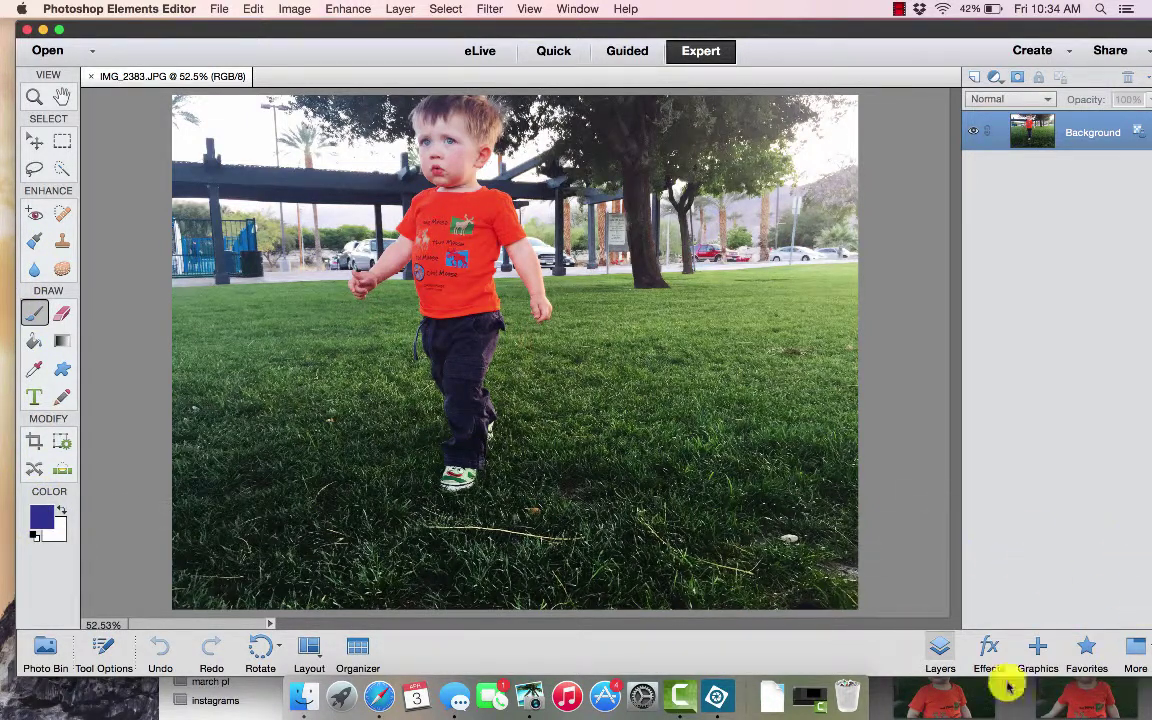
# Step: Choose the pale peach swatch in Color Swatches as the foreground colour
pyautogui.click(1136, 662)
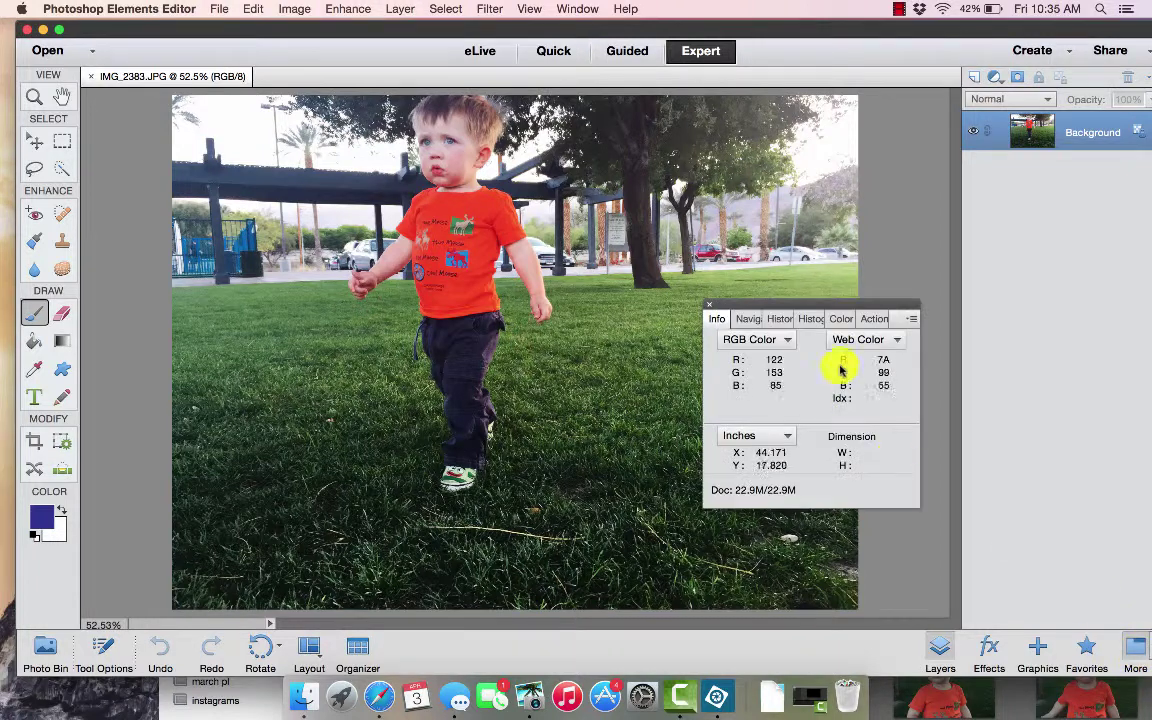
pyautogui.click(836, 317)
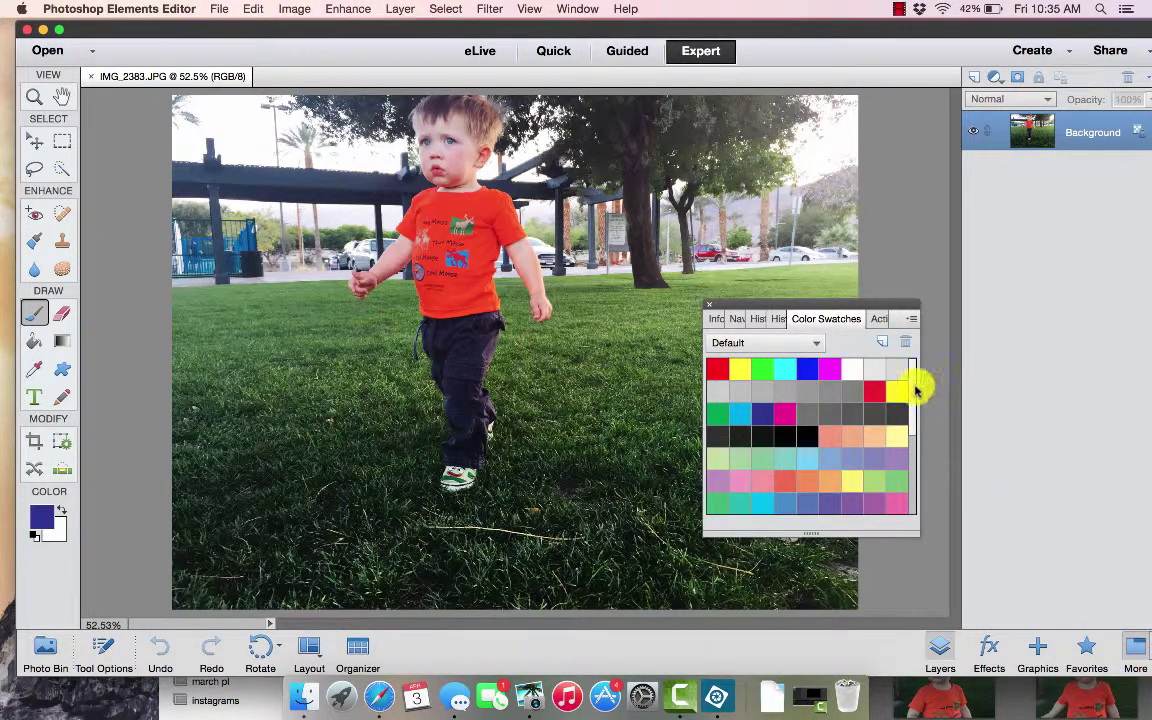
pyautogui.moveTo(912, 387)
pyautogui.mouseDown()
pyautogui.moveTo(908, 497)
pyautogui.moveTo(915, 367)
pyautogui.moveTo(910, 396)
pyautogui.mouseUp()
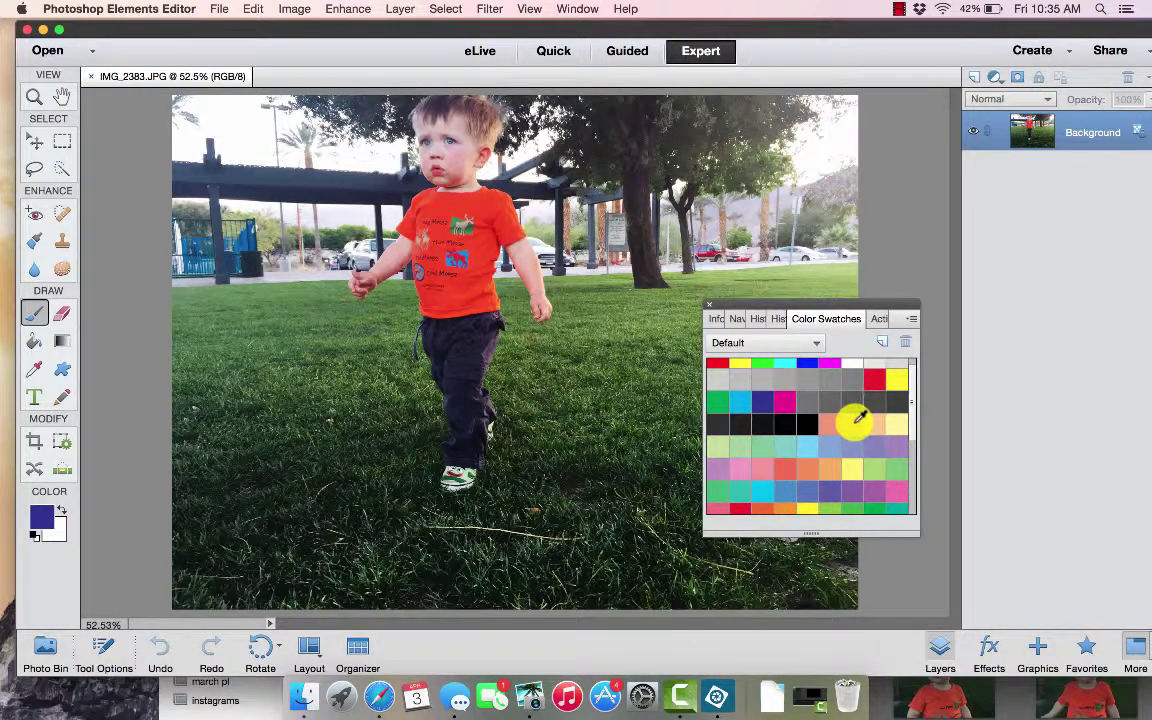
pyautogui.click(874, 423)
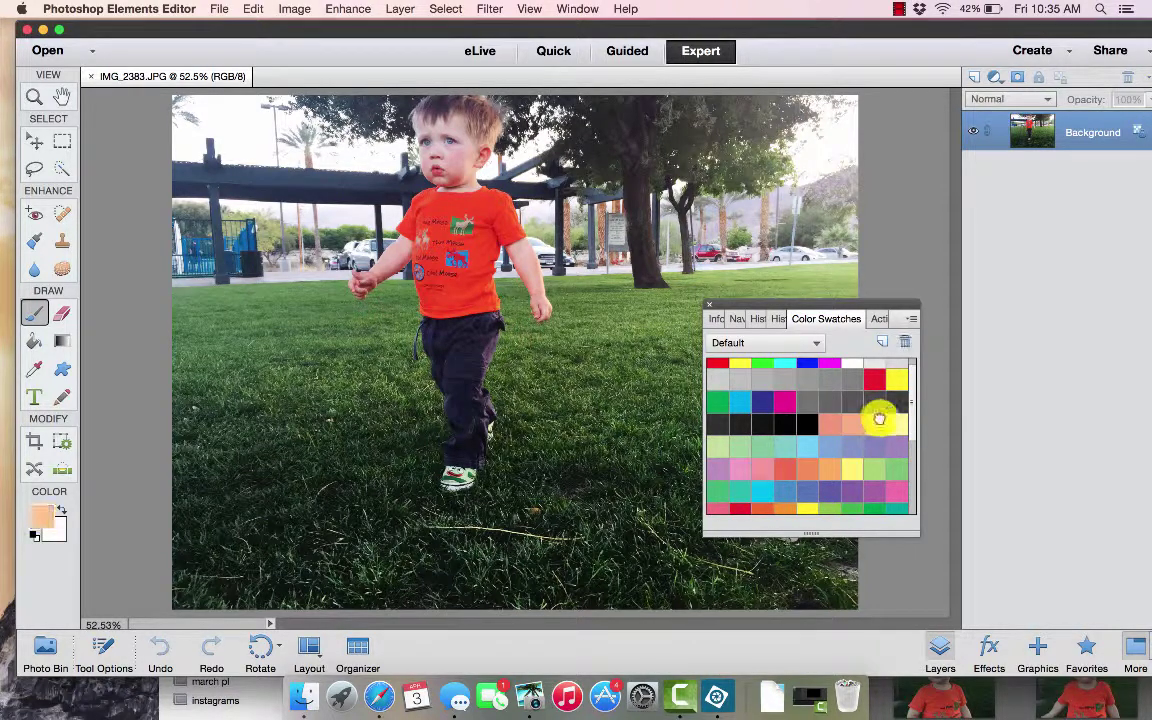
pyautogui.click(709, 311)
# Step: With the Brush tool, load AEdwards_SoLoveYouBrushes and choose its 1121 px lettering brush
pyautogui.click(45, 318)
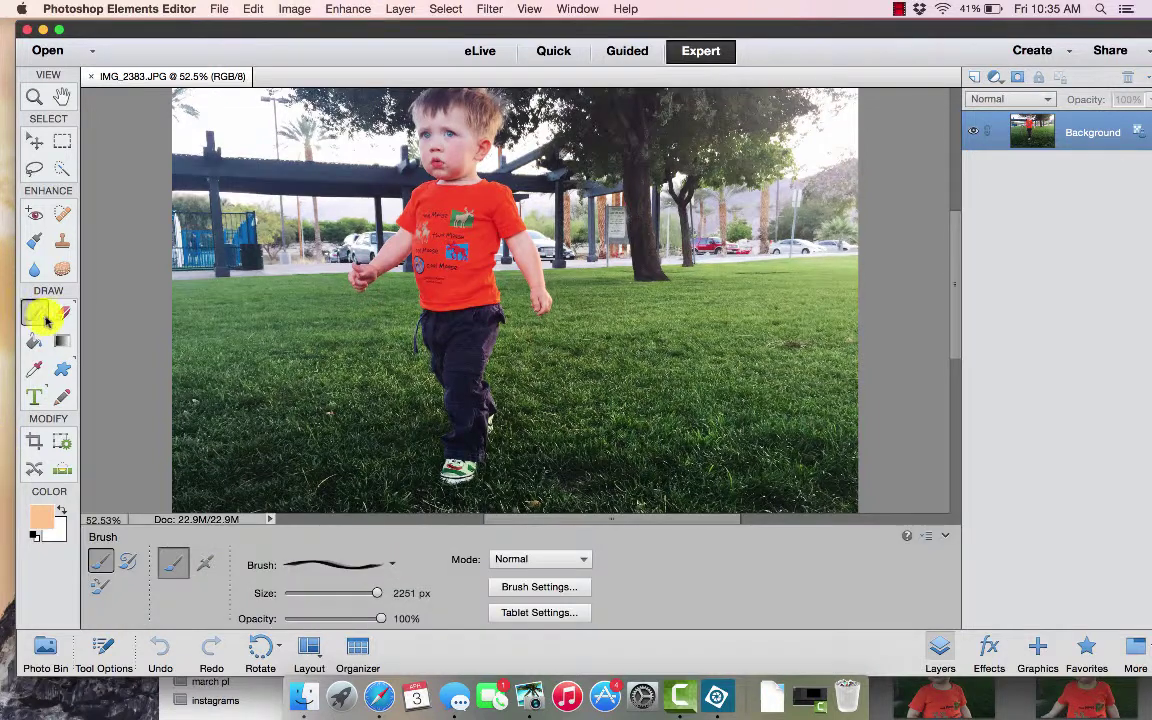
pyautogui.click(391, 564)
pyautogui.click(389, 384)
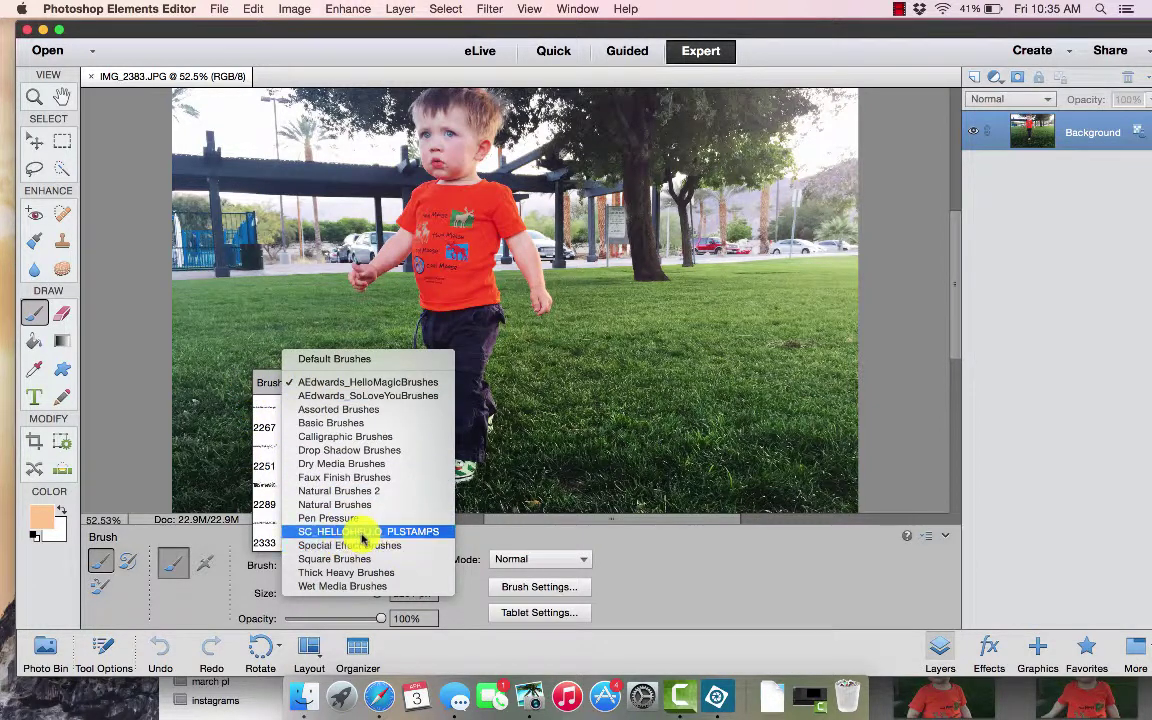
pyautogui.click(386, 395)
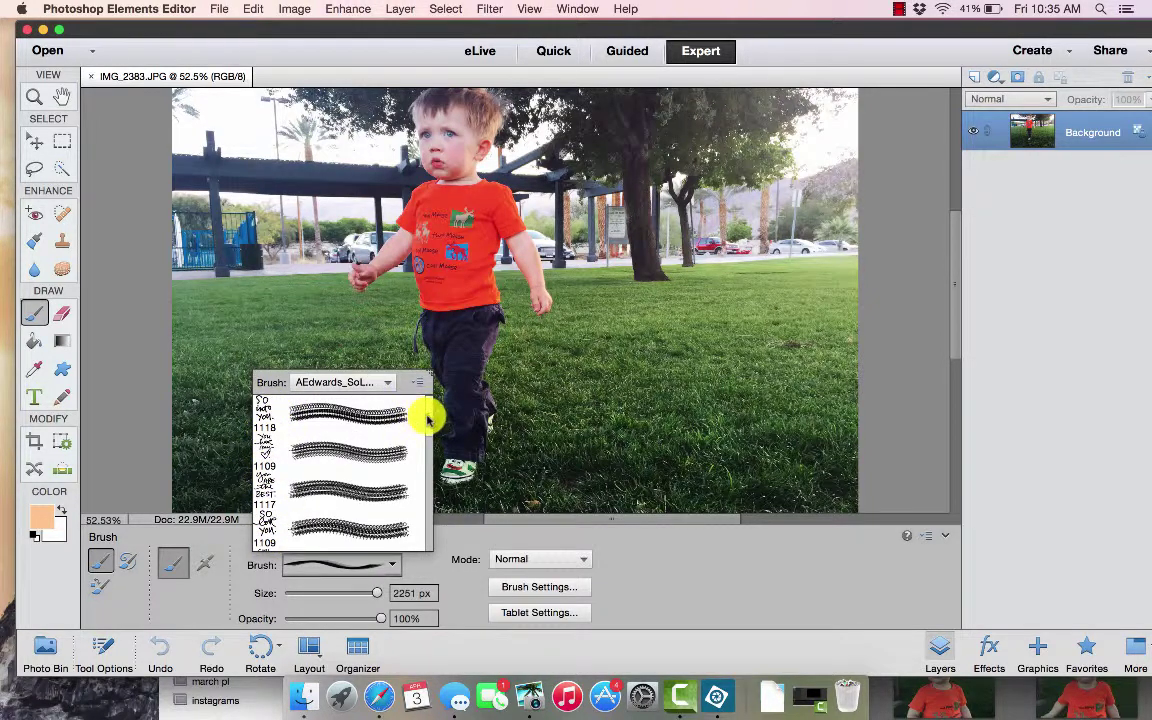
pyautogui.scroll(-5, 427, 420)
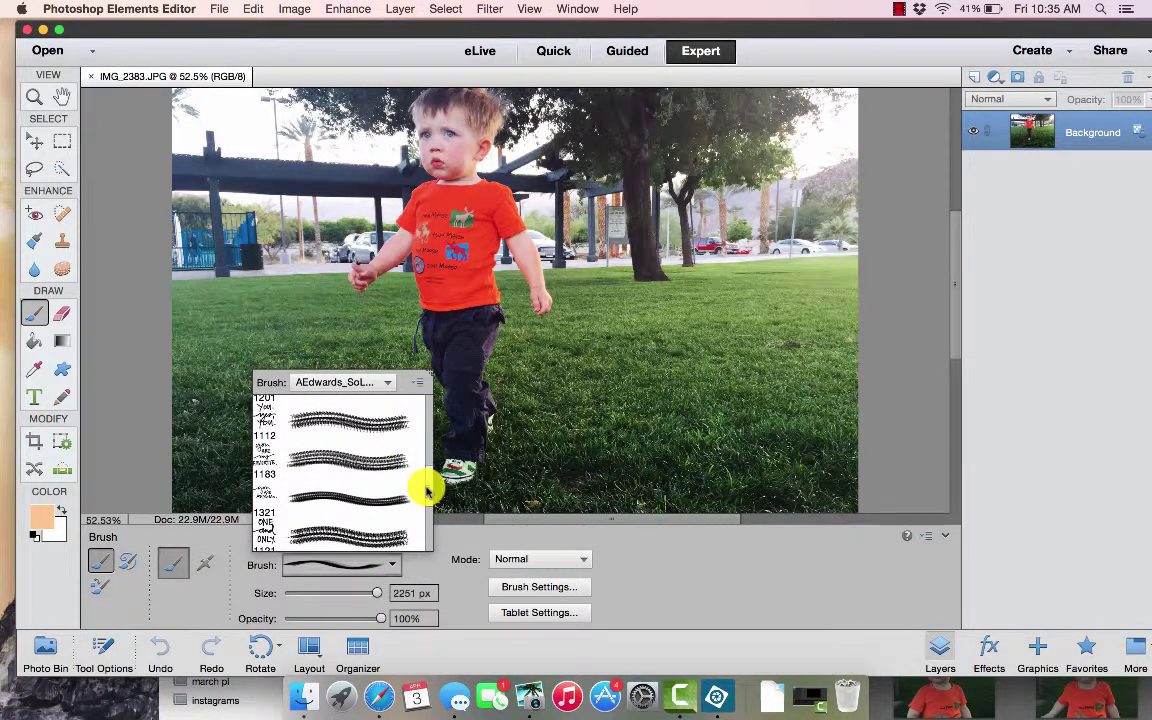
pyautogui.moveTo(427, 490); pyautogui.dragTo(427, 515)
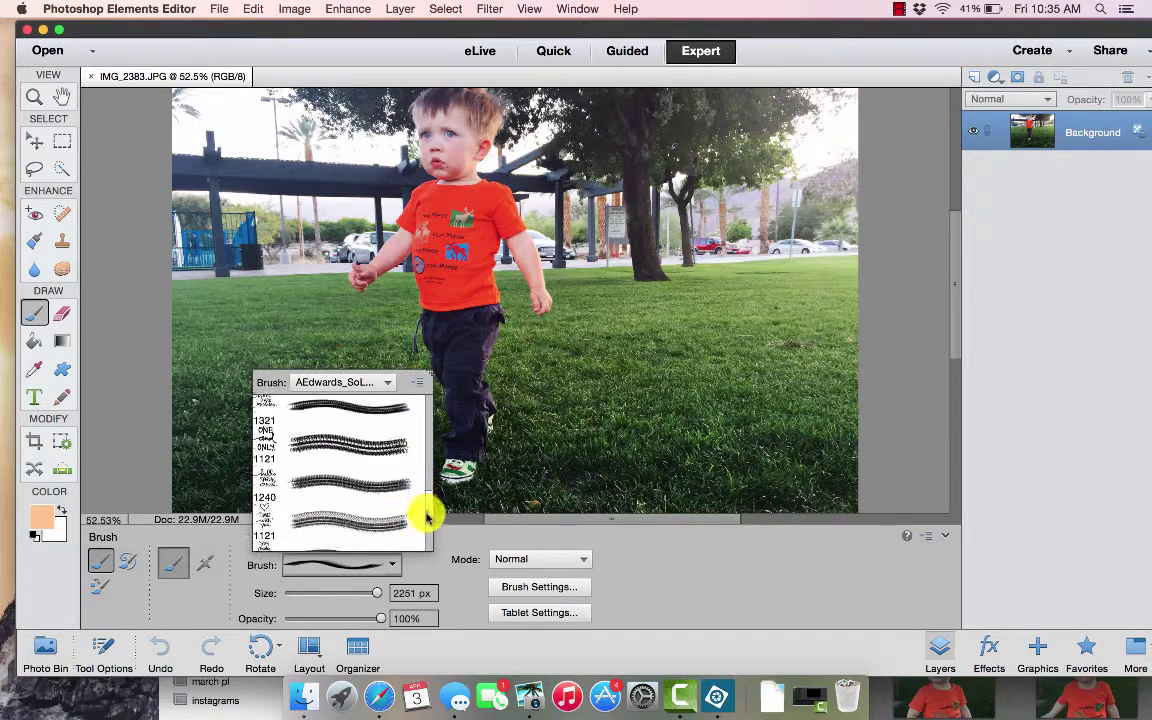
pyautogui.scroll(-3, 427, 515)
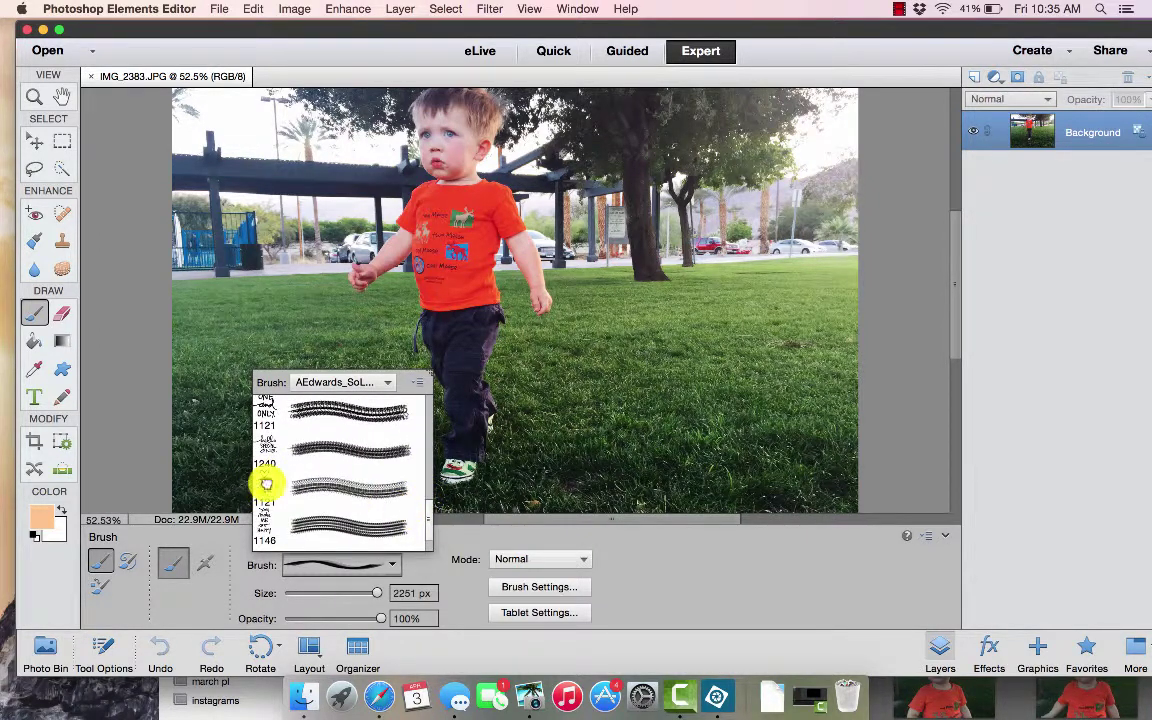
pyautogui.click(265, 484)
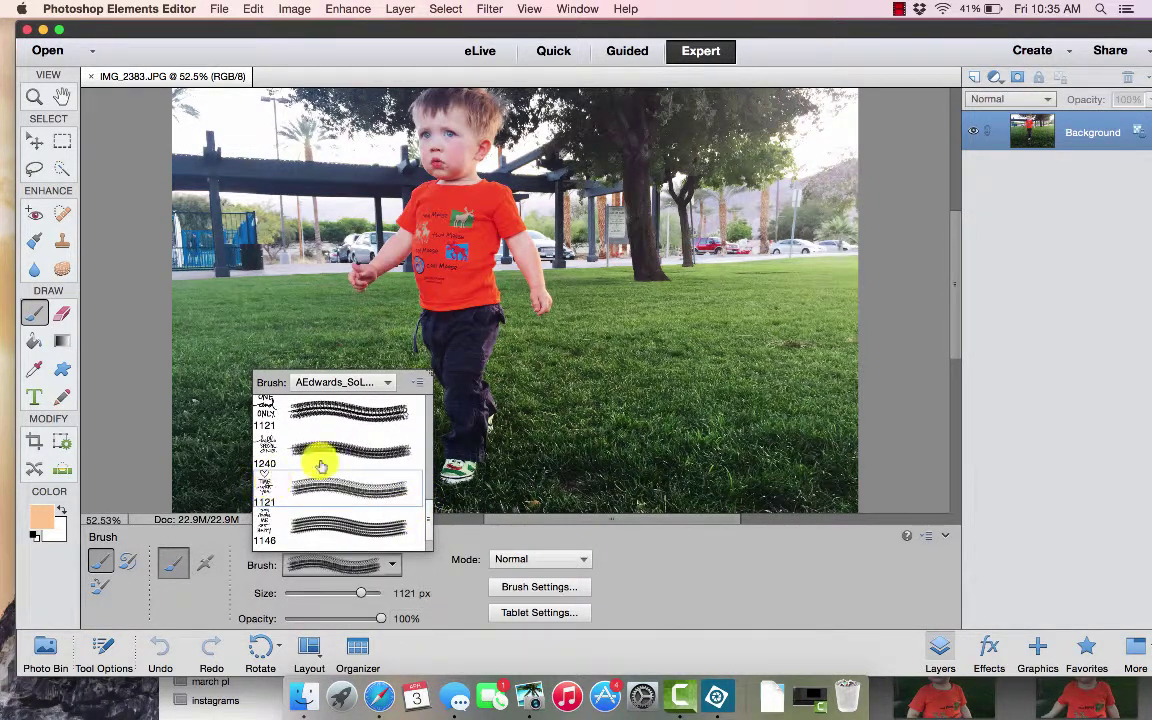
# Step: Stamp the peach 'TIME with you.' lettering on new Layer 1, then move it and enlarge it from a corner
pyautogui.click(976, 80)
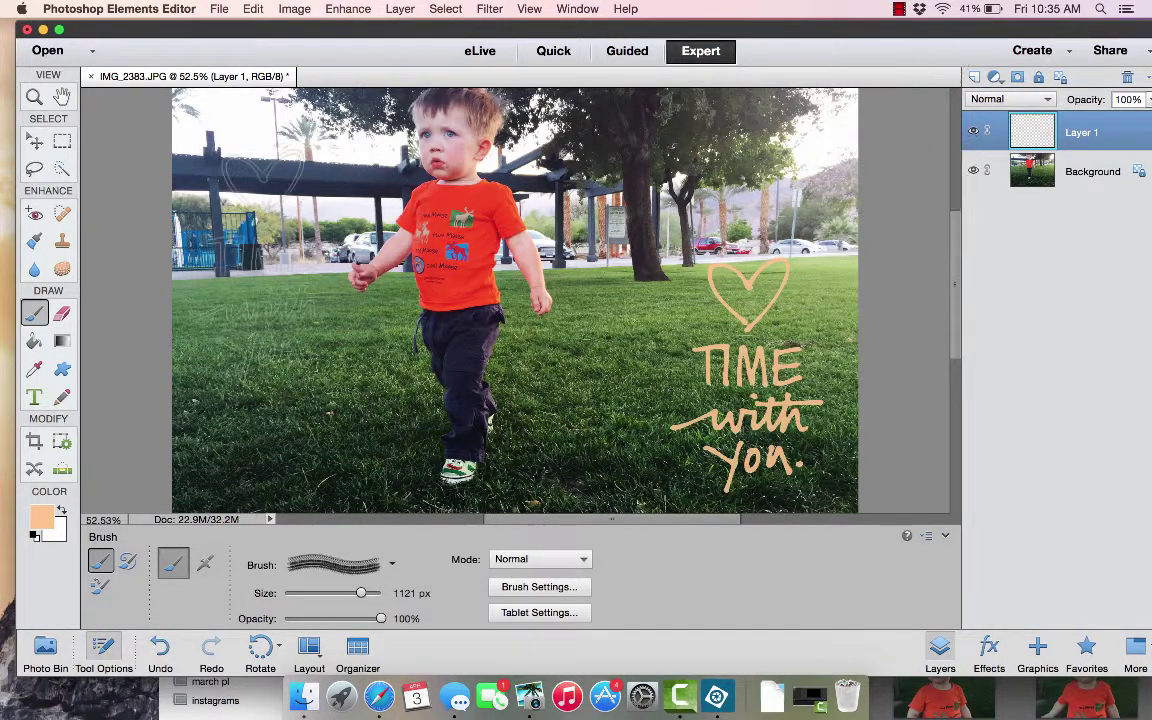
pyautogui.click(31, 144)
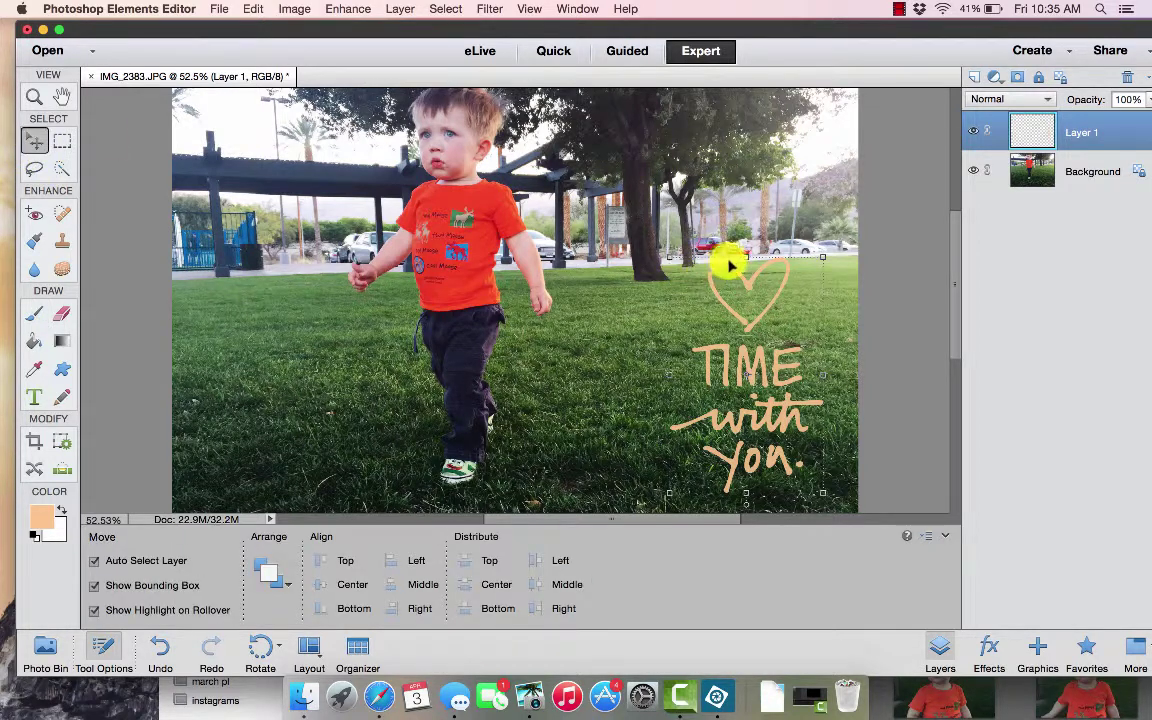
pyautogui.click(698, 269)
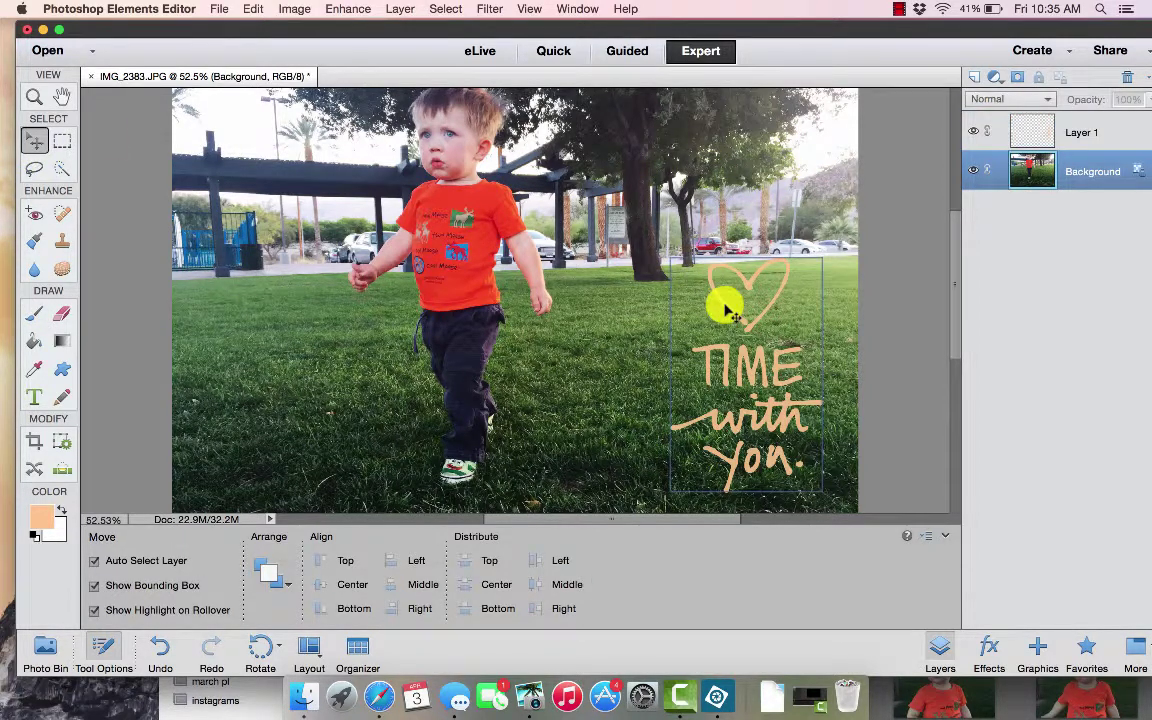
pyautogui.moveTo(725, 303); pyautogui.dragTo(757, 321)
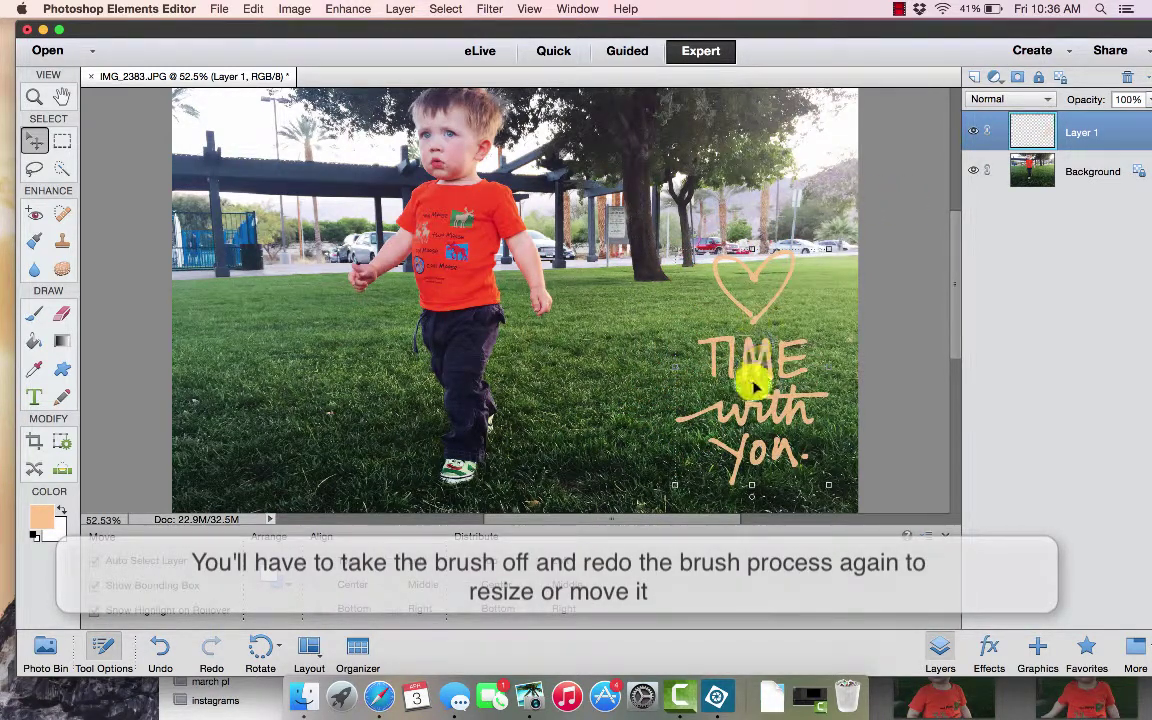
pyautogui.moveTo(762, 376); pyautogui.dragTo(728, 360)
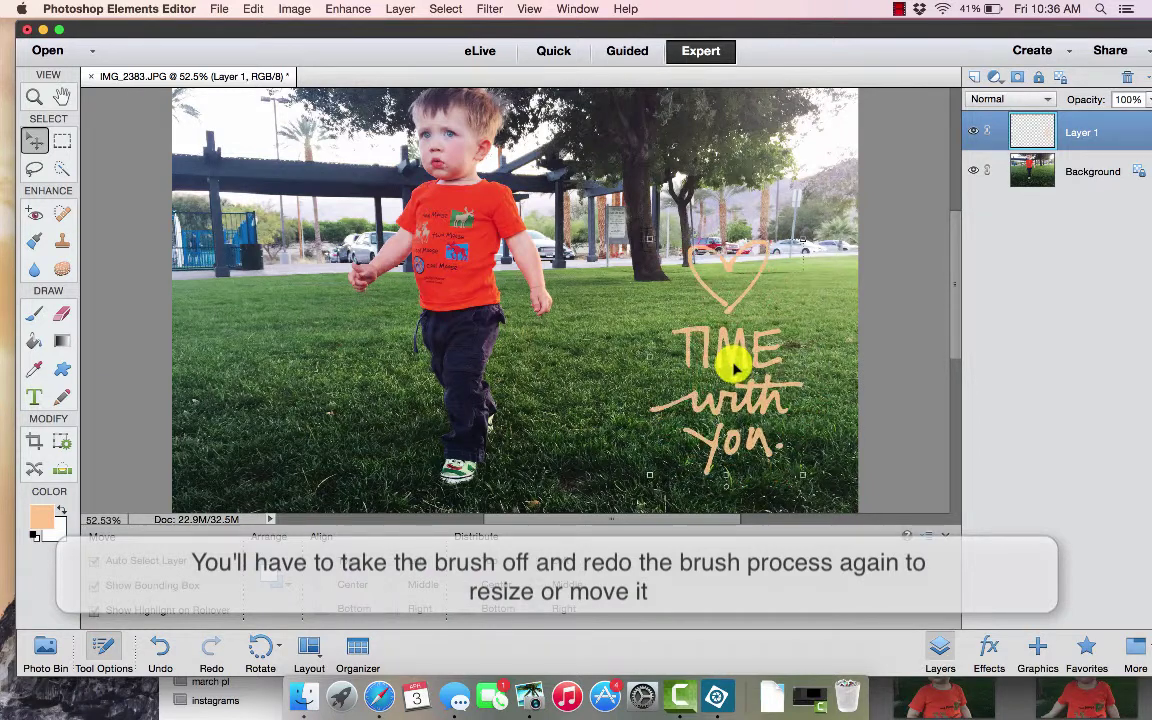
pyautogui.click(647, 237)
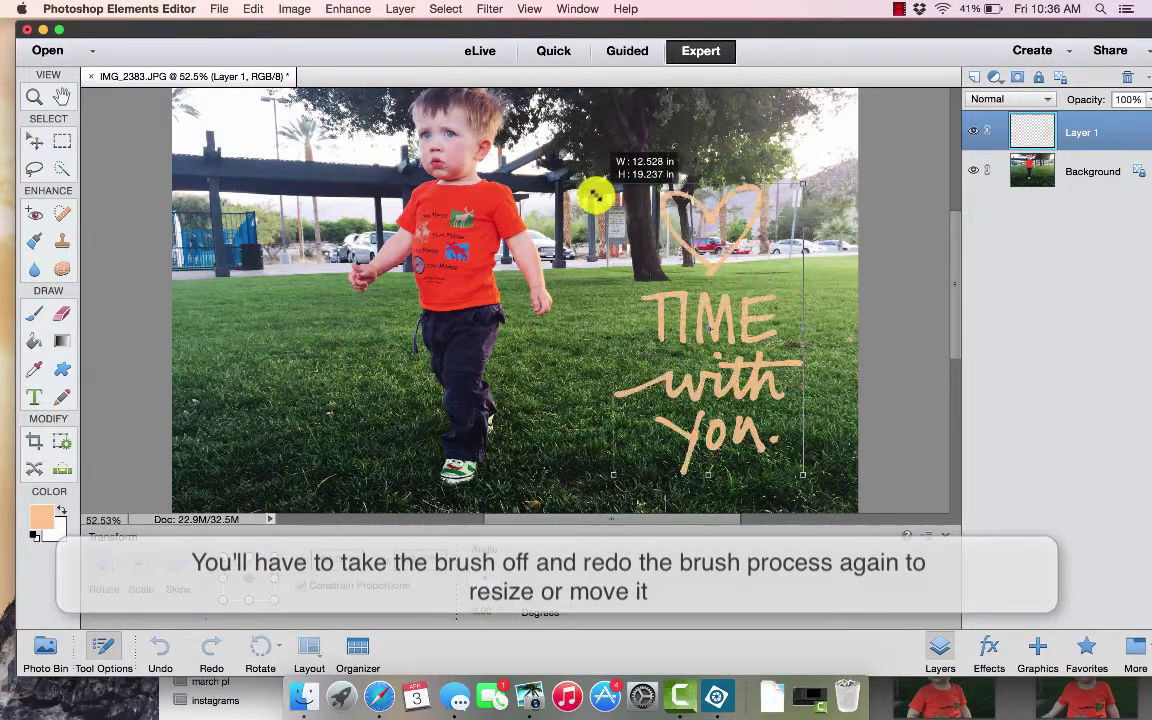
pyautogui.moveTo(596, 197); pyautogui.dragTo(666, 249)
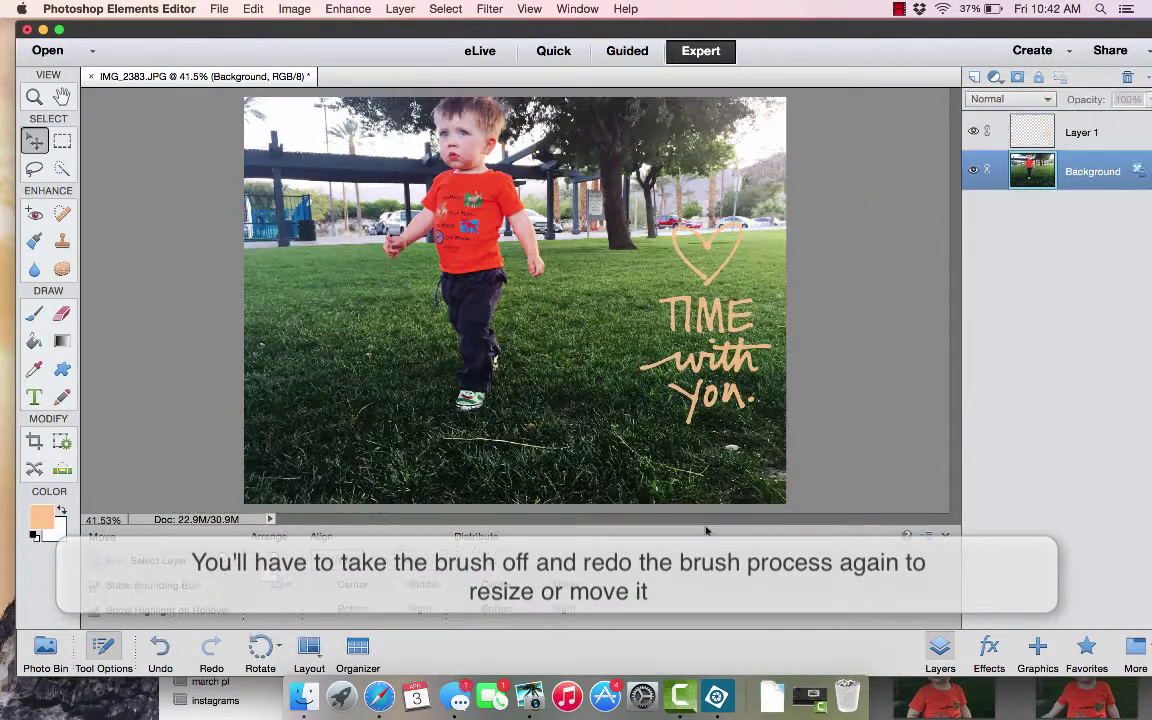
# Step: Load the SC_HELLOHELLO_PLSTAMPS brush set and choose its 2276 AMAZING stamp brush
pyautogui.click(35, 314)
pyautogui.click(358, 566)
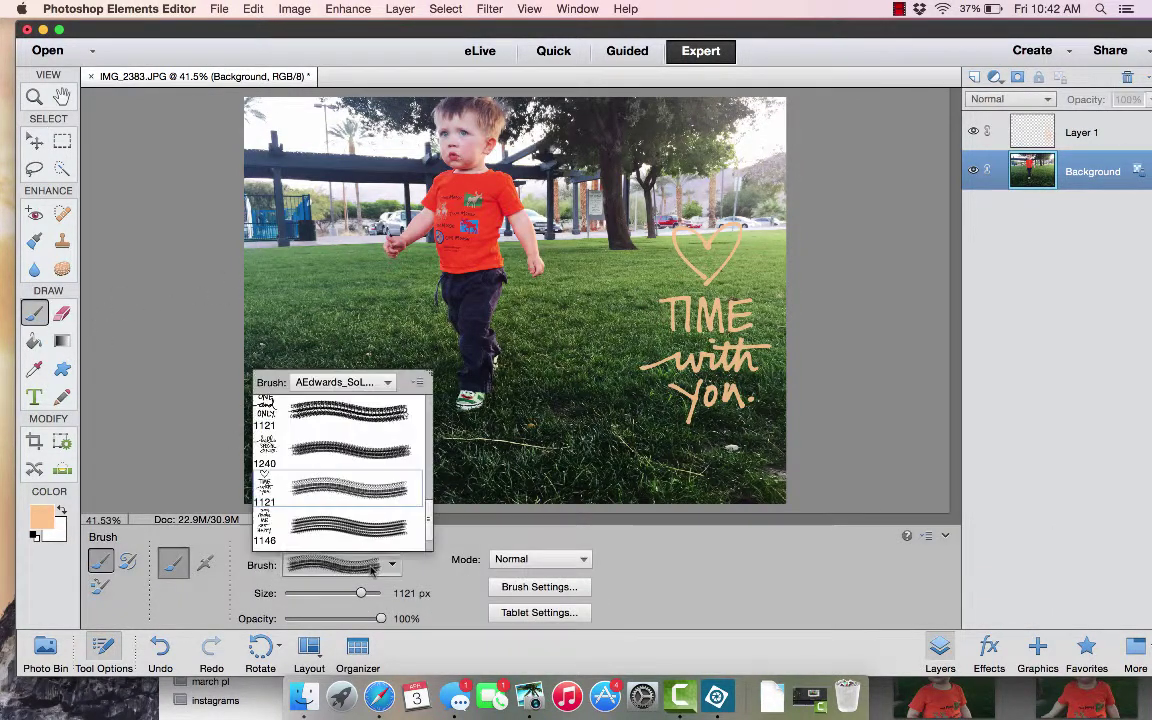
pyautogui.click(340, 382)
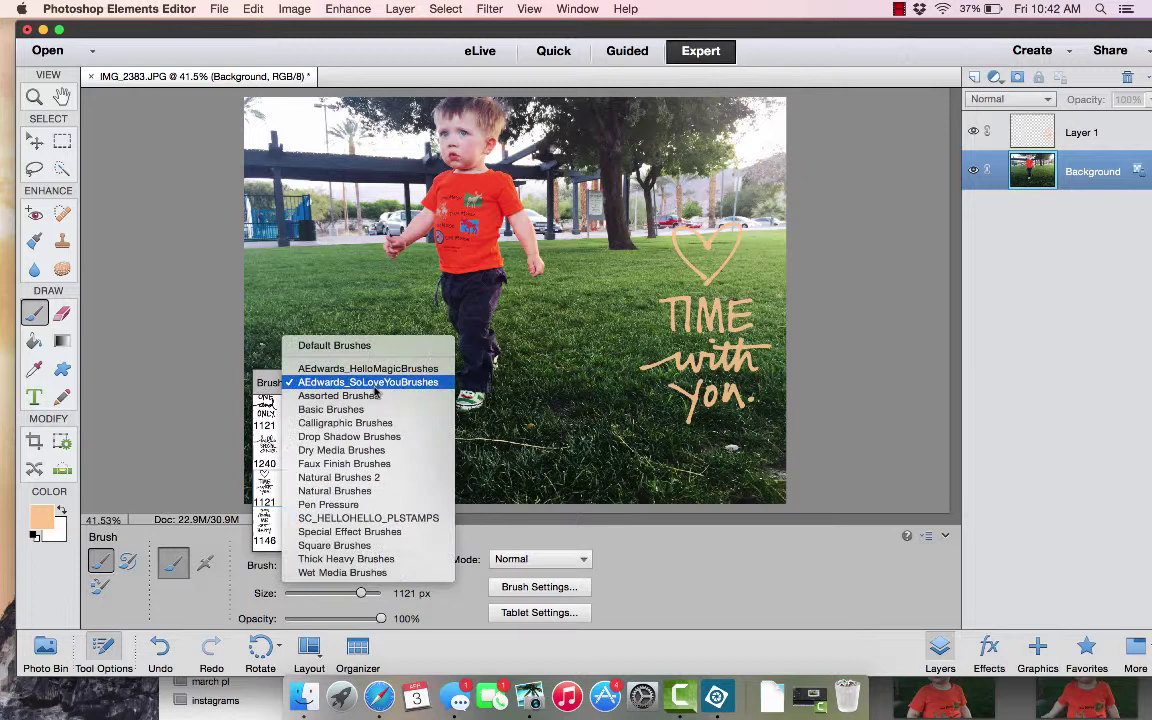
pyautogui.click(395, 518)
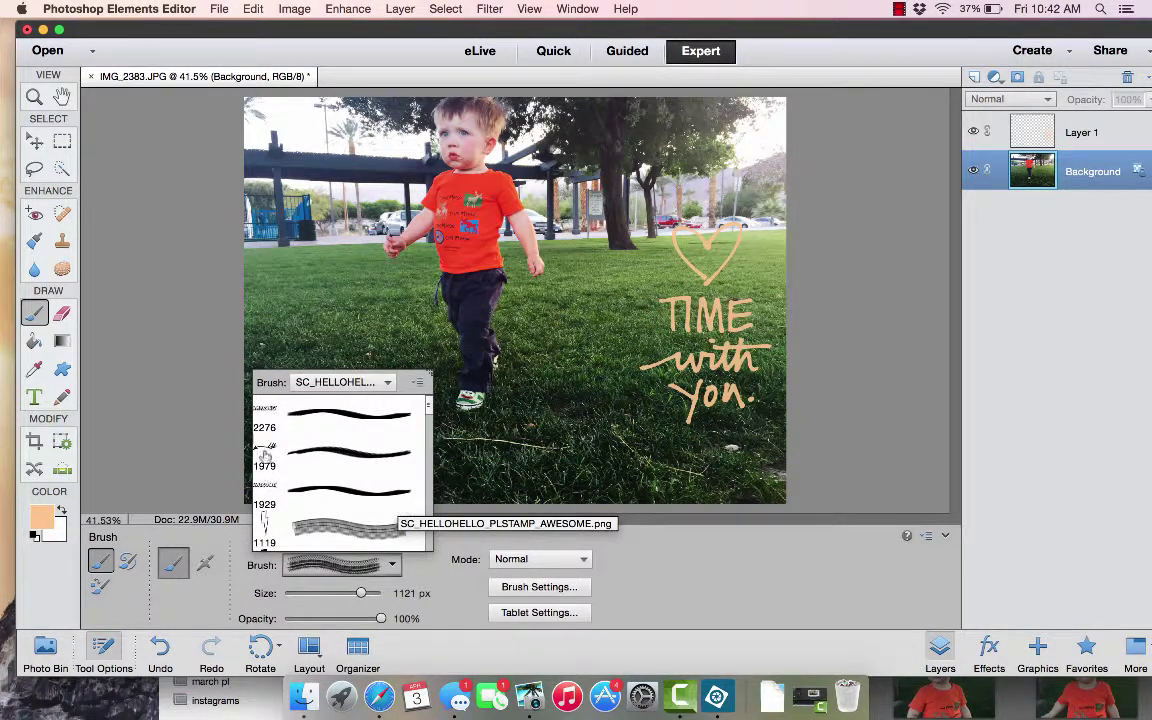
pyautogui.click(268, 412)
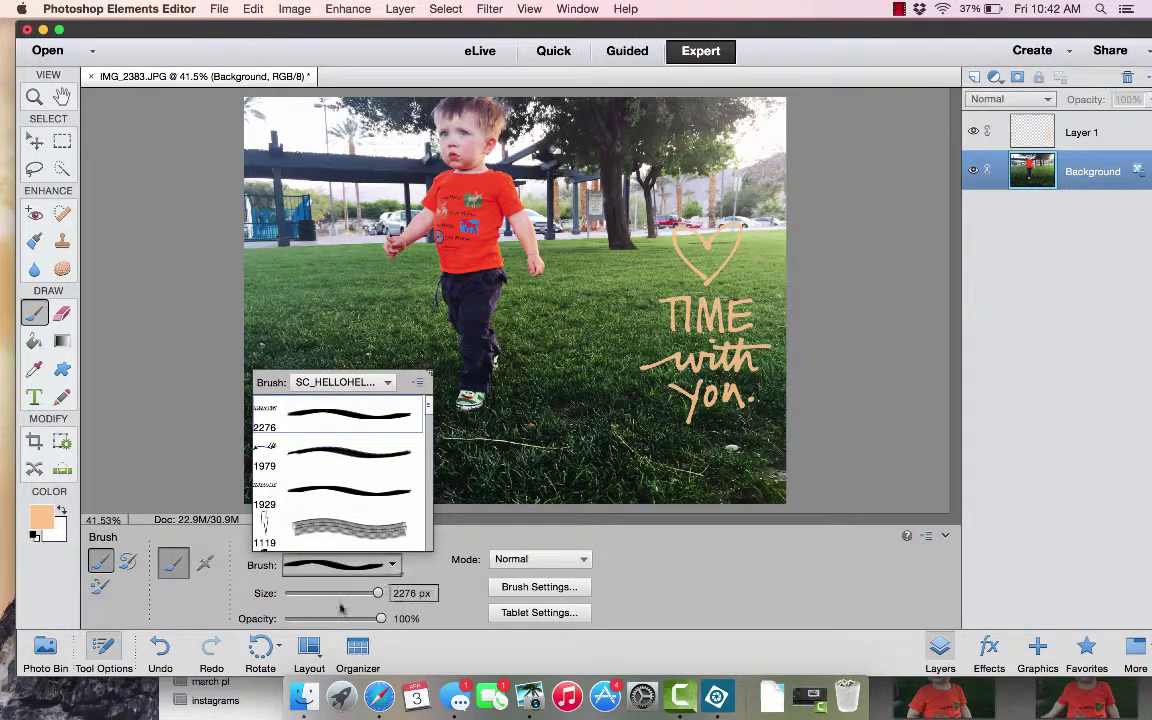
# Step: Set the brush size to 810 px and make white the foreground colour
pyautogui.moveTo(377, 593)
pyautogui.mouseDown()
pyautogui.moveTo(344, 595)
pyautogui.moveTo(357, 599)
pyautogui.mouseUp()
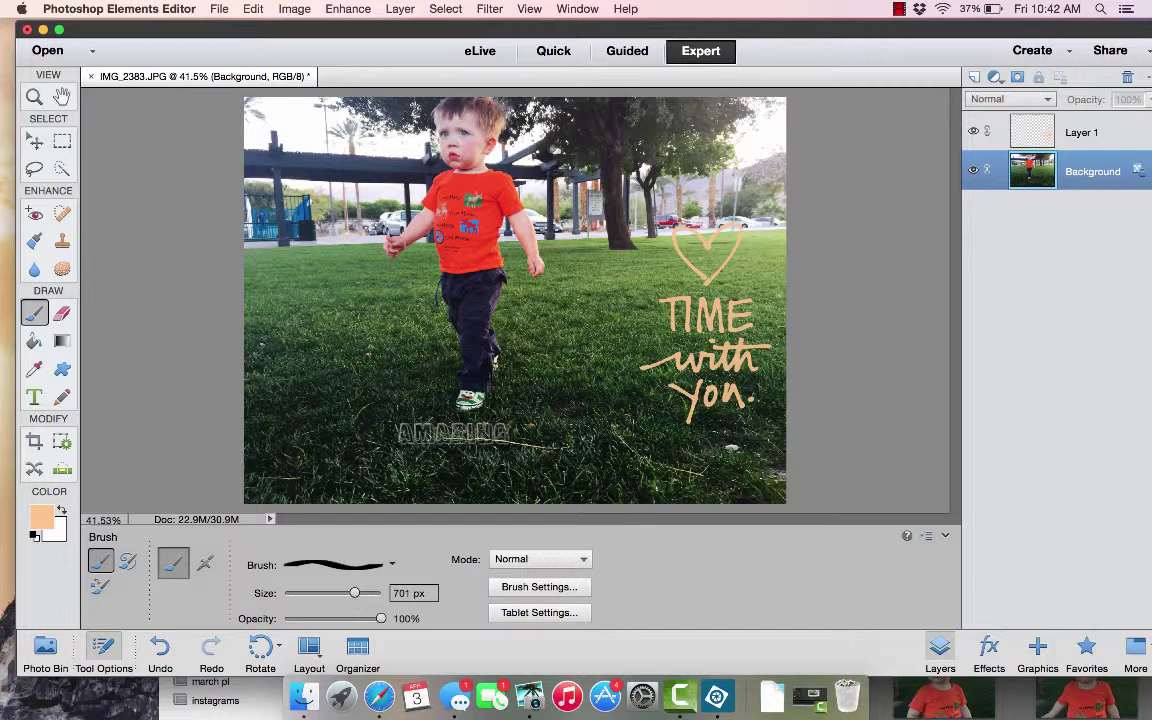
pyautogui.click(407, 593)
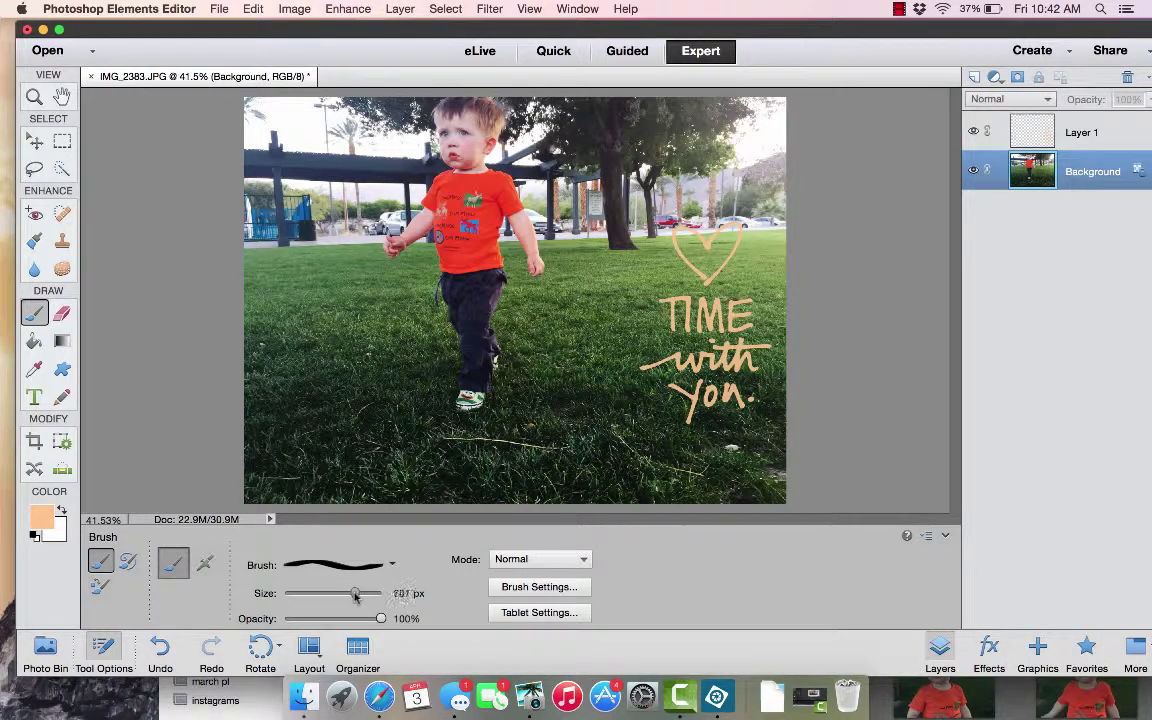
pyautogui.moveTo(355, 595); pyautogui.dragTo(357, 594)
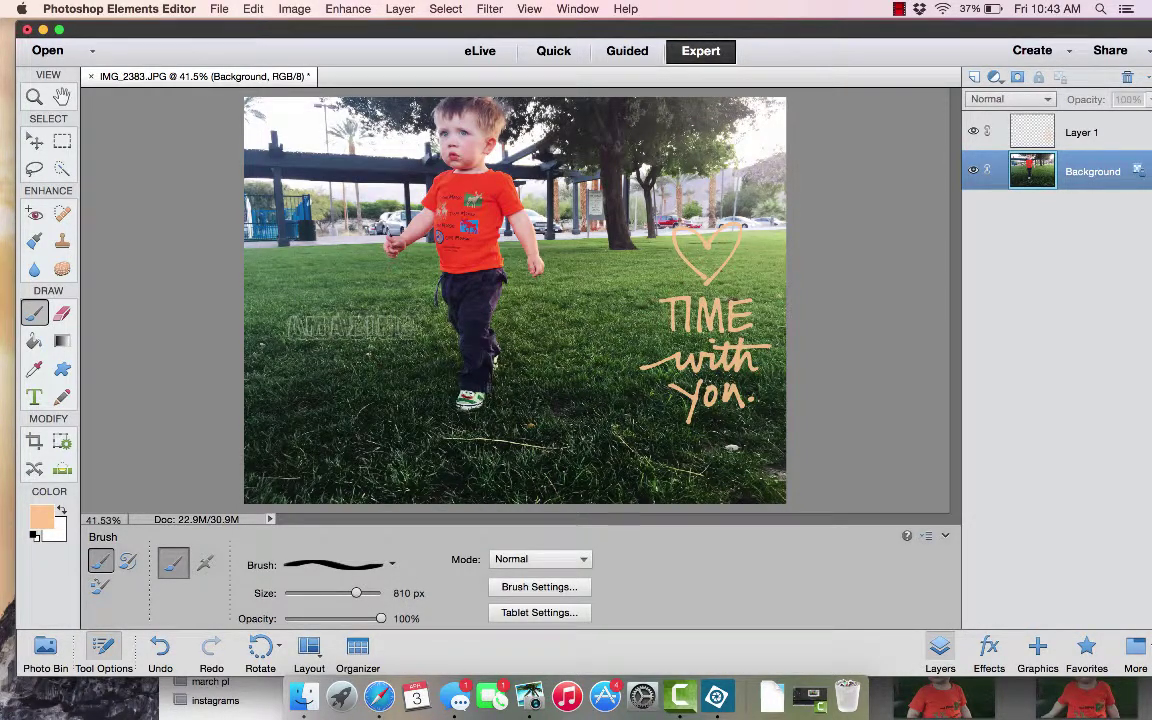
pyautogui.click(60, 511)
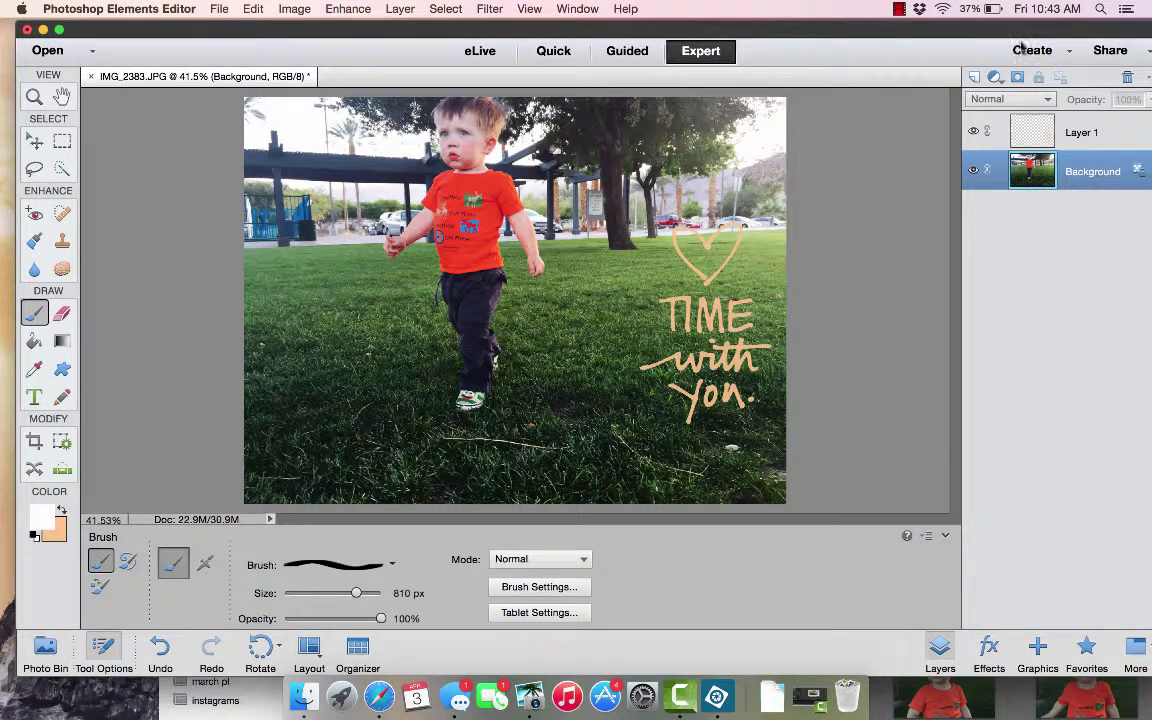
# Step: Stamp white AMAZING on a new Layer 2 left of the toddler and adjust the brush opacity
pyautogui.press('super+shift+alt+n')
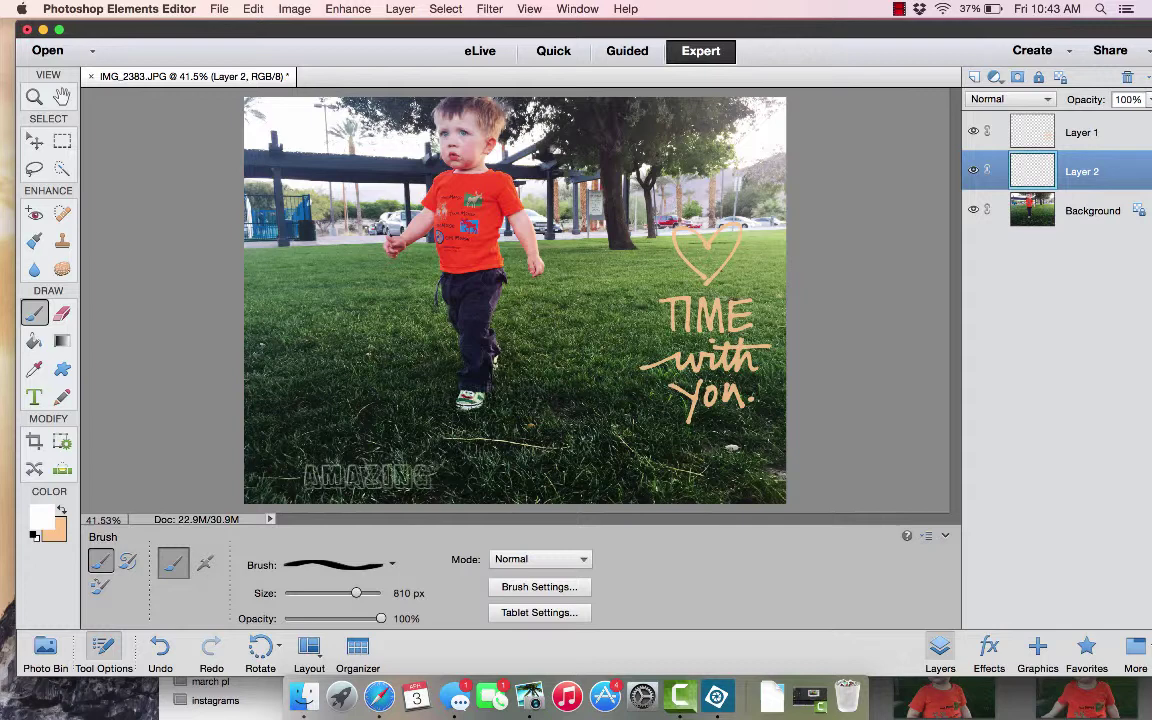
pyautogui.click(350, 364)
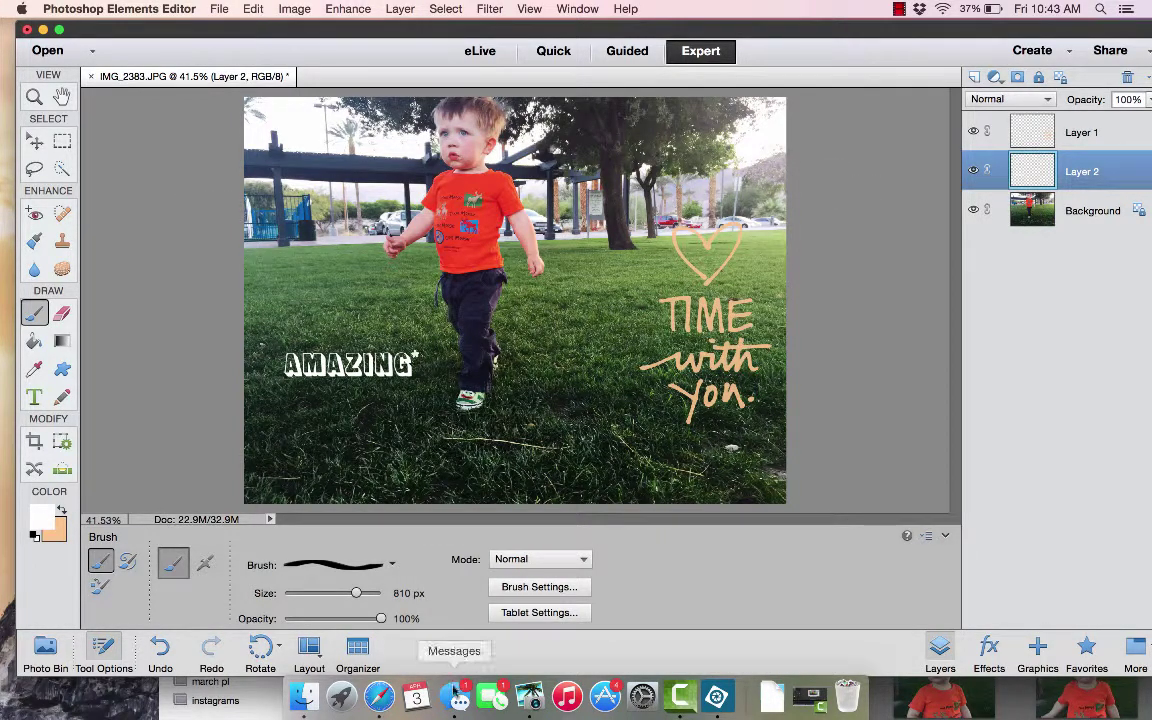
pyautogui.moveTo(380, 620)
pyautogui.mouseDown()
pyautogui.moveTo(352, 620)
pyautogui.moveTo(392, 620)
pyautogui.mouseUp()
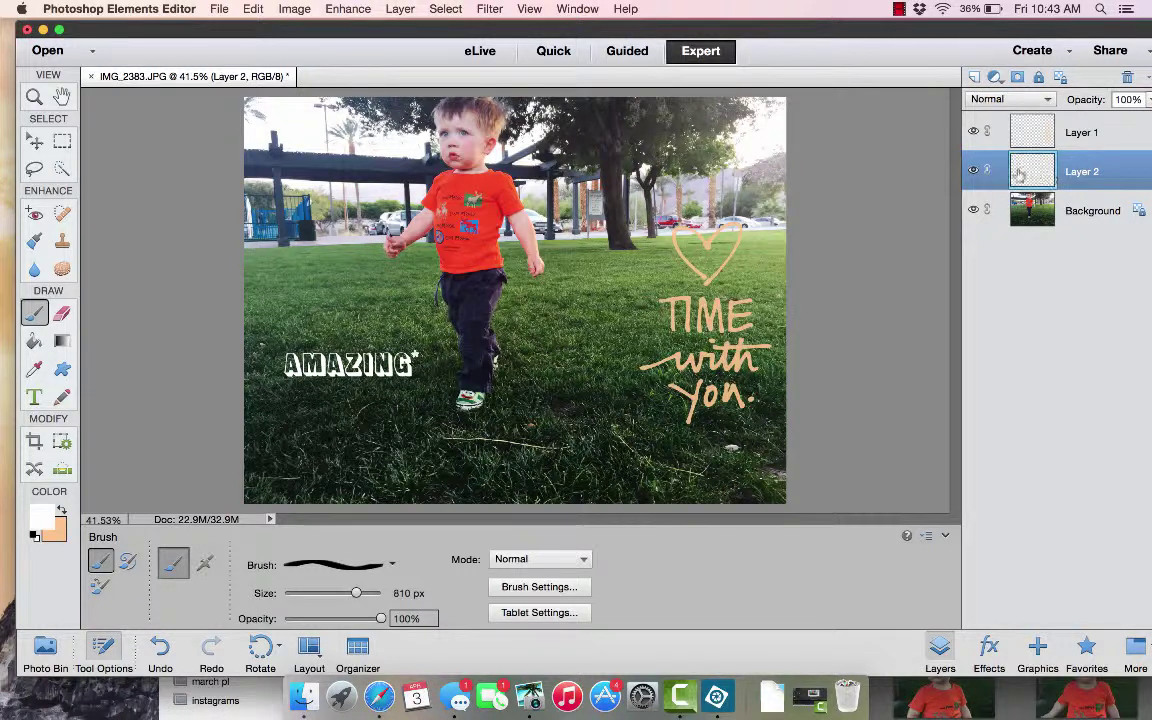
# Step: Try the AMAZING layer's opacity slider, leaving it at 100%, and try shifting the lettering toward the heart
pyautogui.click(1149, 103)
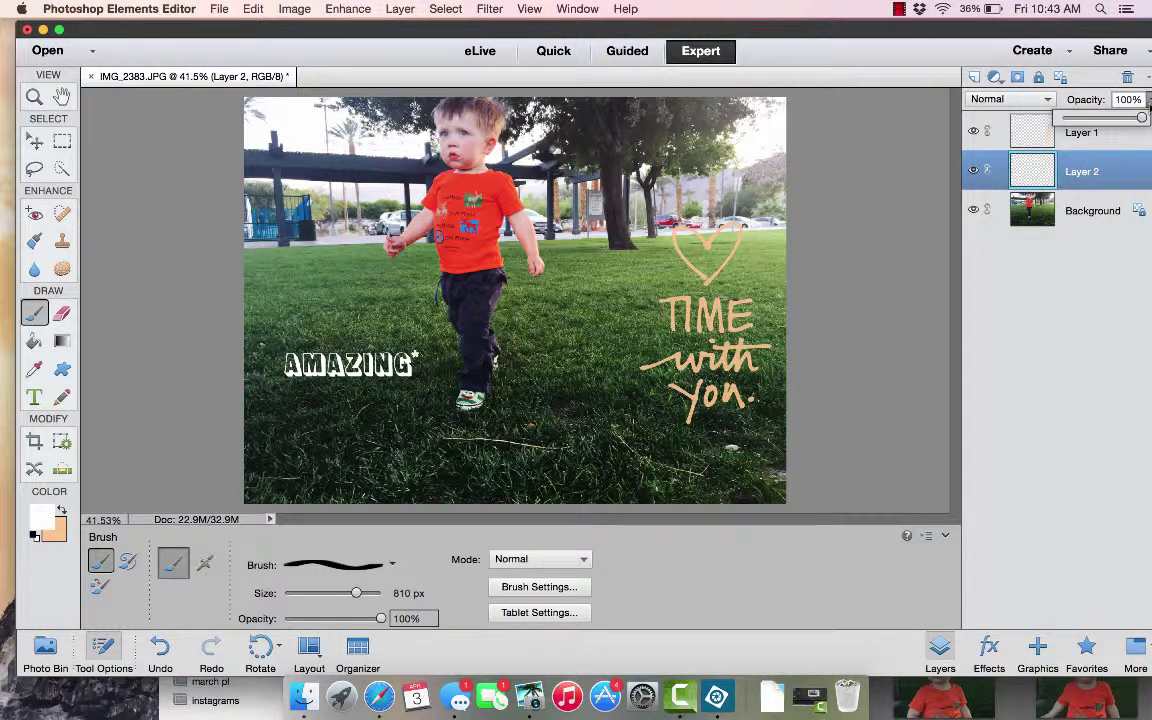
pyautogui.moveTo(1141, 118); pyautogui.dragTo(1148, 170)
pyautogui.moveTo(423, 378); pyautogui.dragTo(1082, 8)
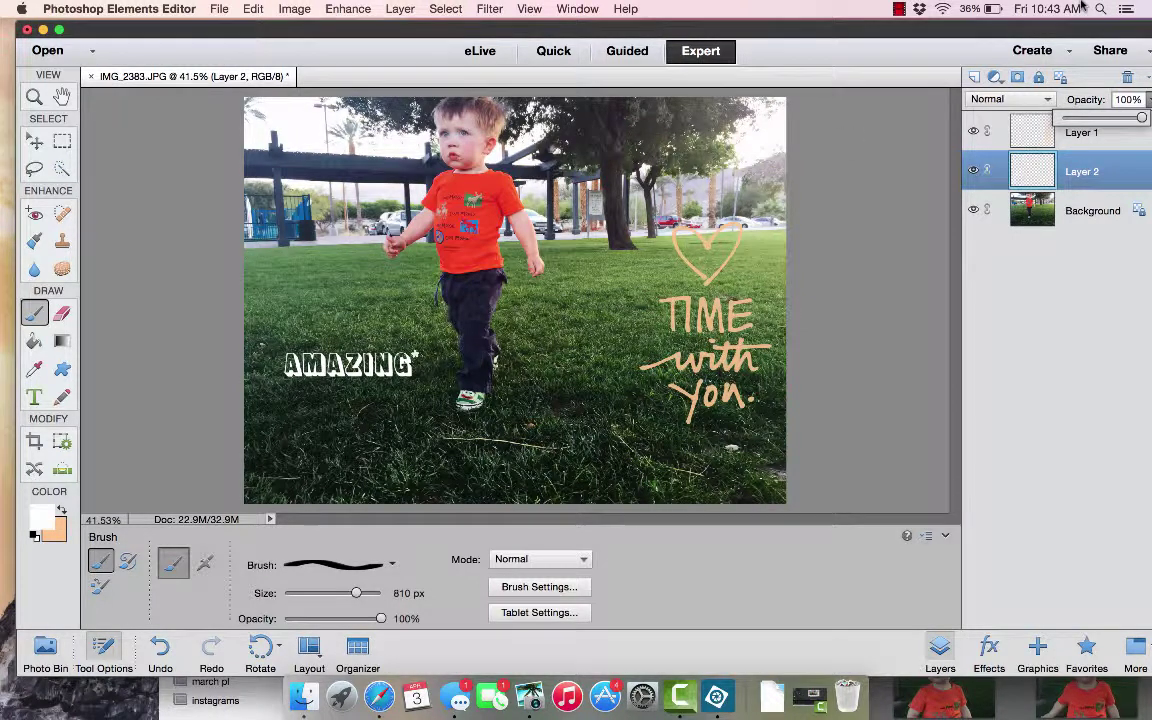